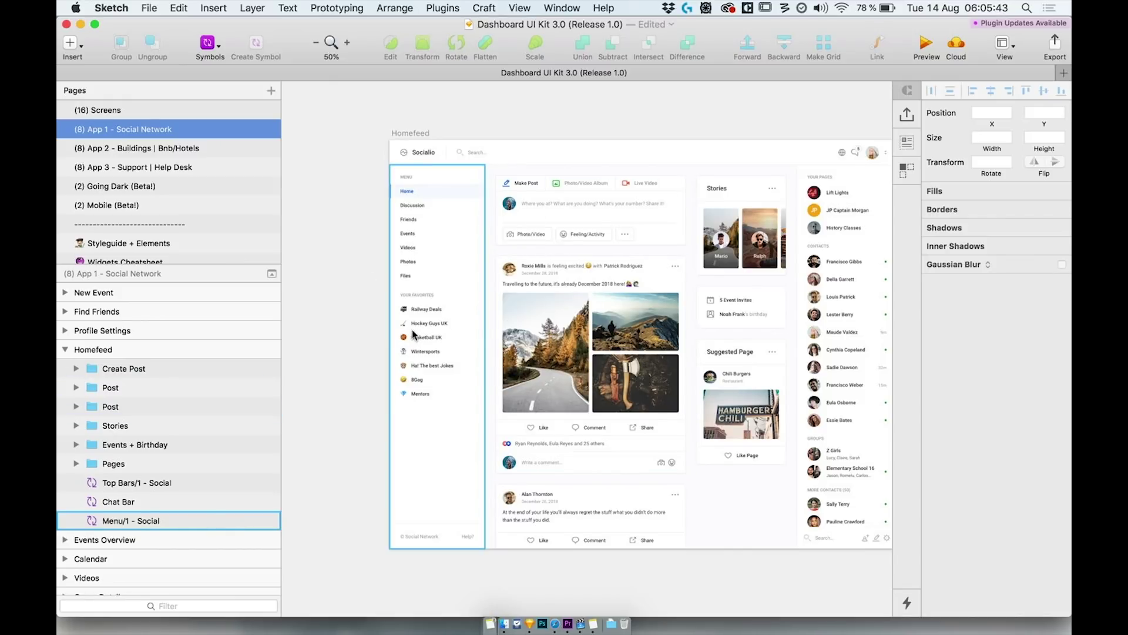
Scroll right across the Social Network app's artboards
{"action": "scroll", "coordinate": [413, 335], "scroll_direction": "right", "scroll_amount": 15}
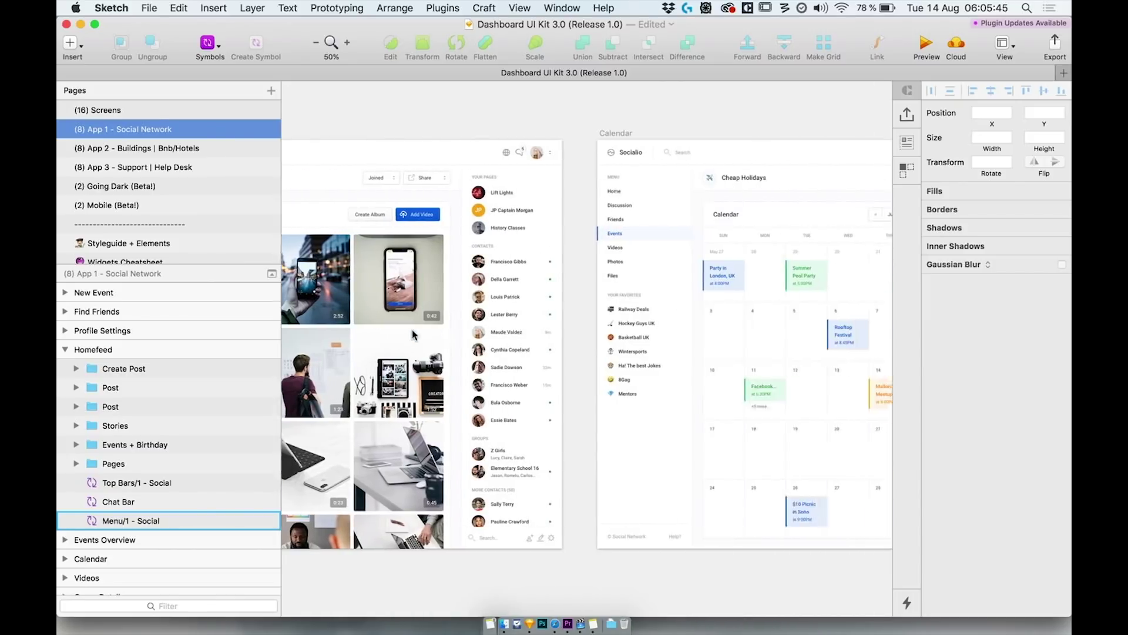
{"action": "scroll", "coordinate": [413, 335], "scroll_direction": "right", "scroll_amount": 20}
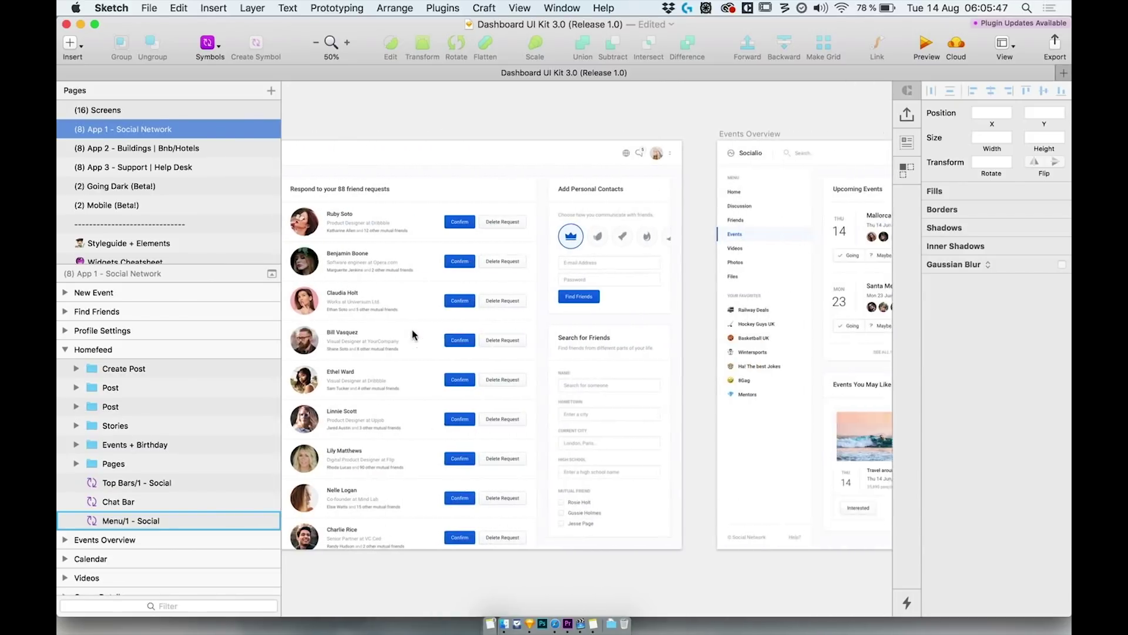
{"action": "scroll", "coordinate": [413, 334], "scroll_direction": "right", "scroll_amount": 15}
Go to the App 2 Buildings | Bnb/Hotels page and scroll through its screens
{"action": "left_click", "coordinate": [108, 150]}
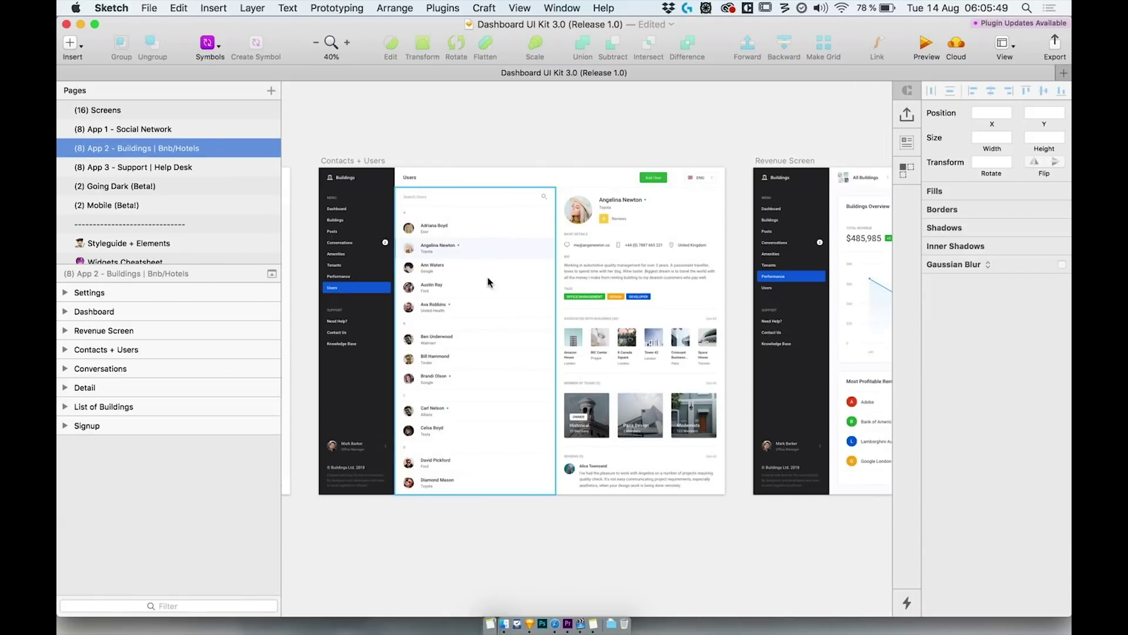
{"action": "scroll", "coordinate": [506, 284], "scroll_direction": "right", "scroll_amount": 20}
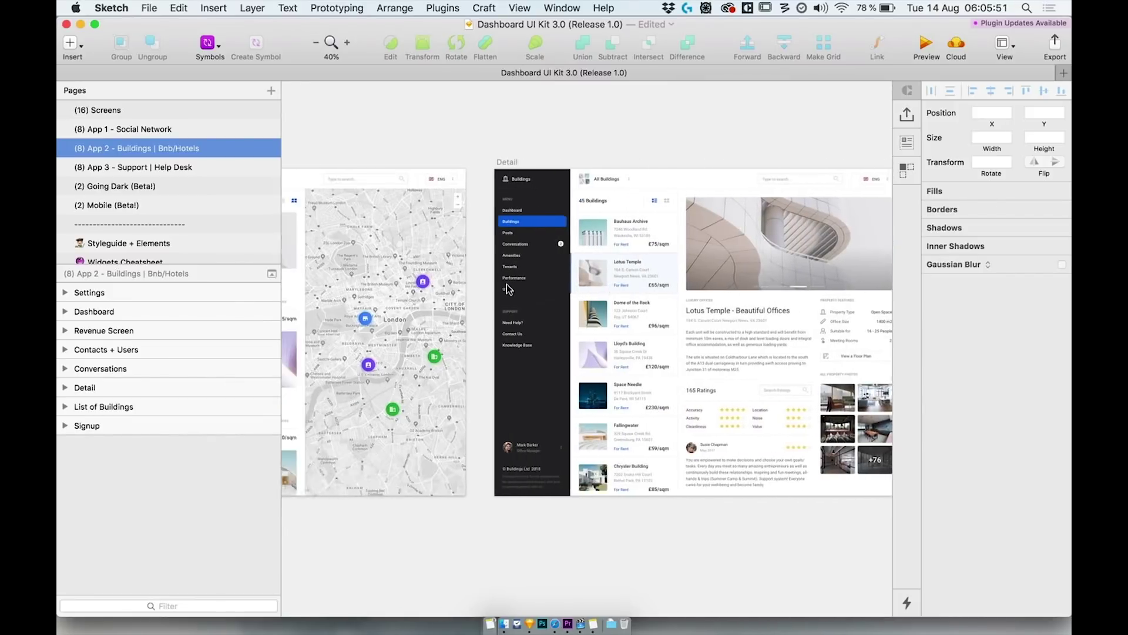
{"action": "scroll", "coordinate": [507, 287], "scroll_direction": "right", "scroll_amount": 20}
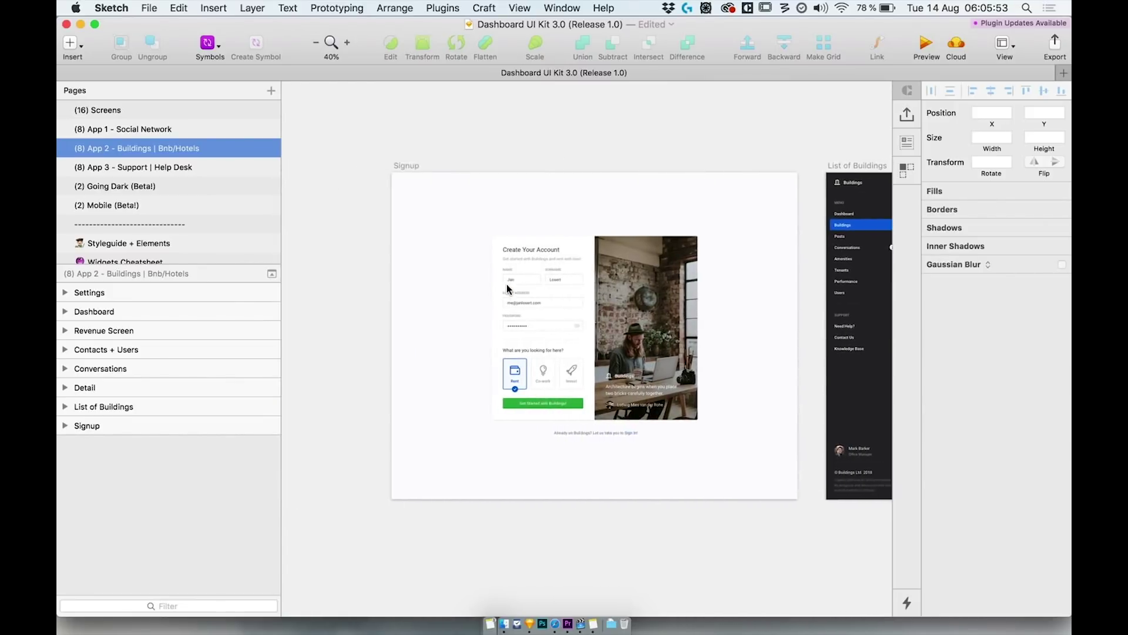
Go to the App 3 Support | Help Desk page and scroll right to the Settings artboard
{"action": "left_click", "coordinate": [156, 168]}
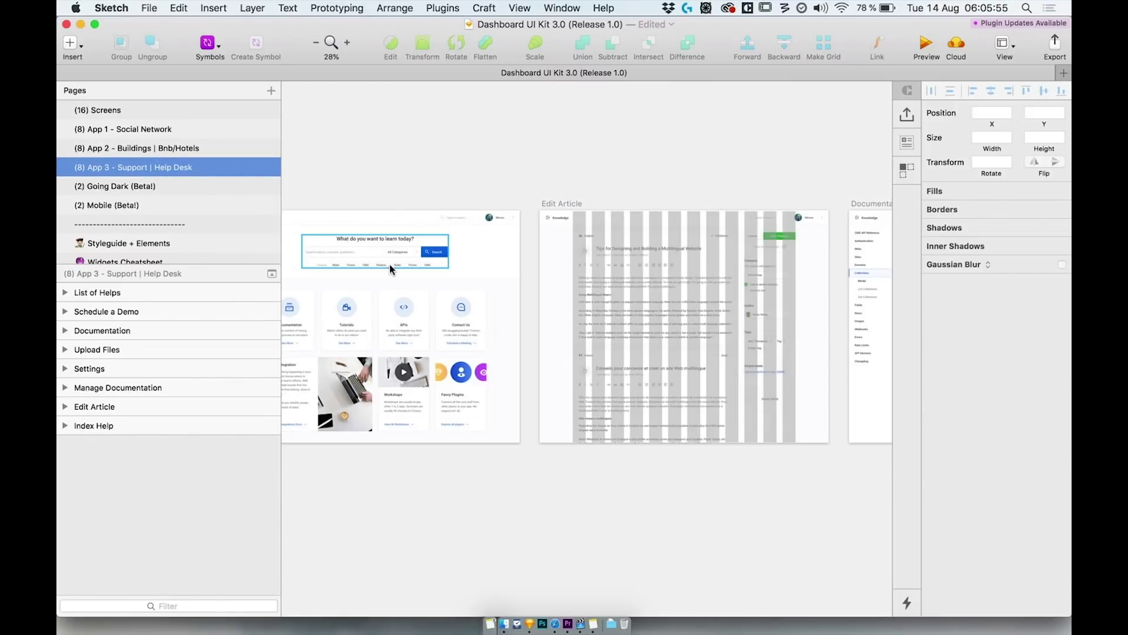
{"action": "scroll", "coordinate": [390, 264], "scroll_direction": "right", "scroll_amount": 20}
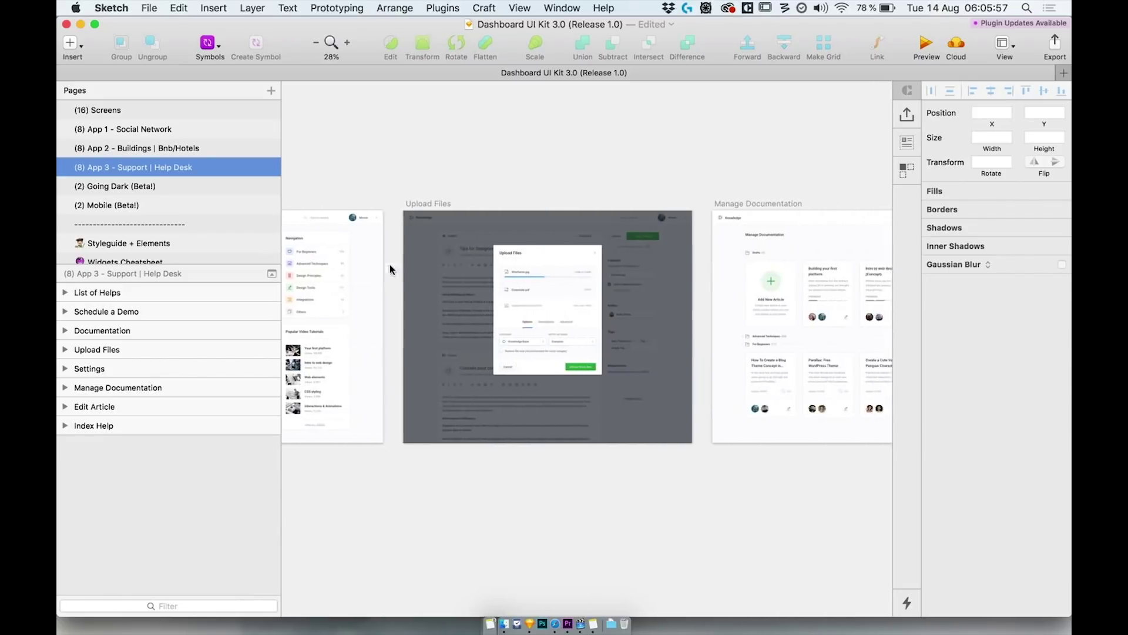
{"action": "scroll", "coordinate": [390, 264], "scroll_direction": "right", "scroll_amount": 20}
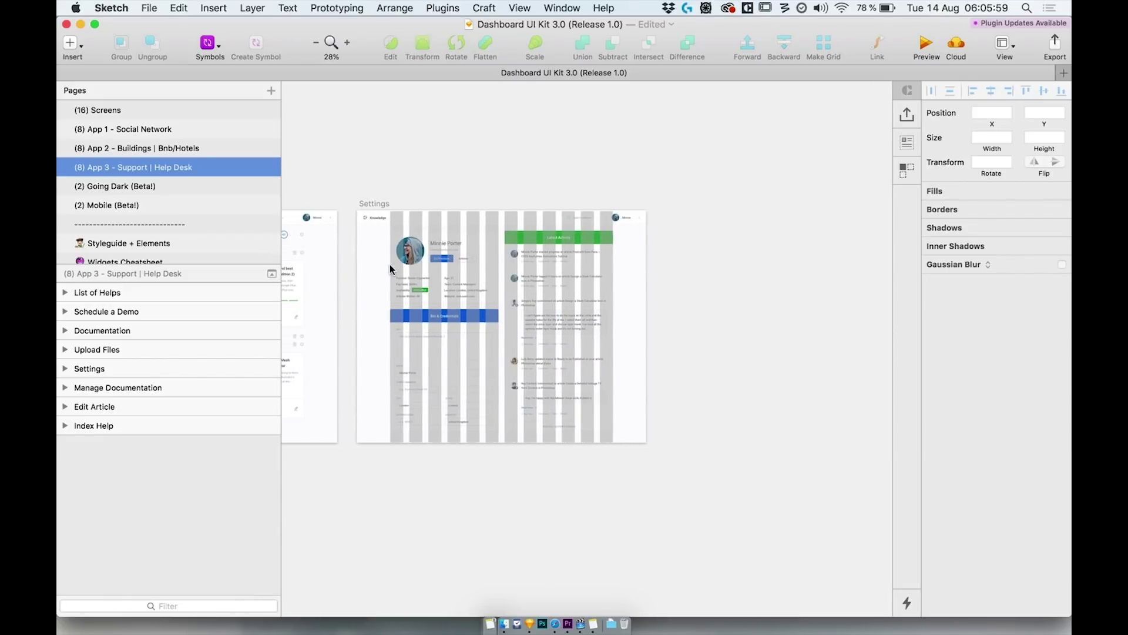
Go to the (16) Screens page and scroll its artboards to Video Tutorials - Category
{"action": "left_click", "coordinate": [116, 112]}
{"action": "scroll", "coordinate": [390, 263], "scroll_direction": "left", "scroll_amount": 10}
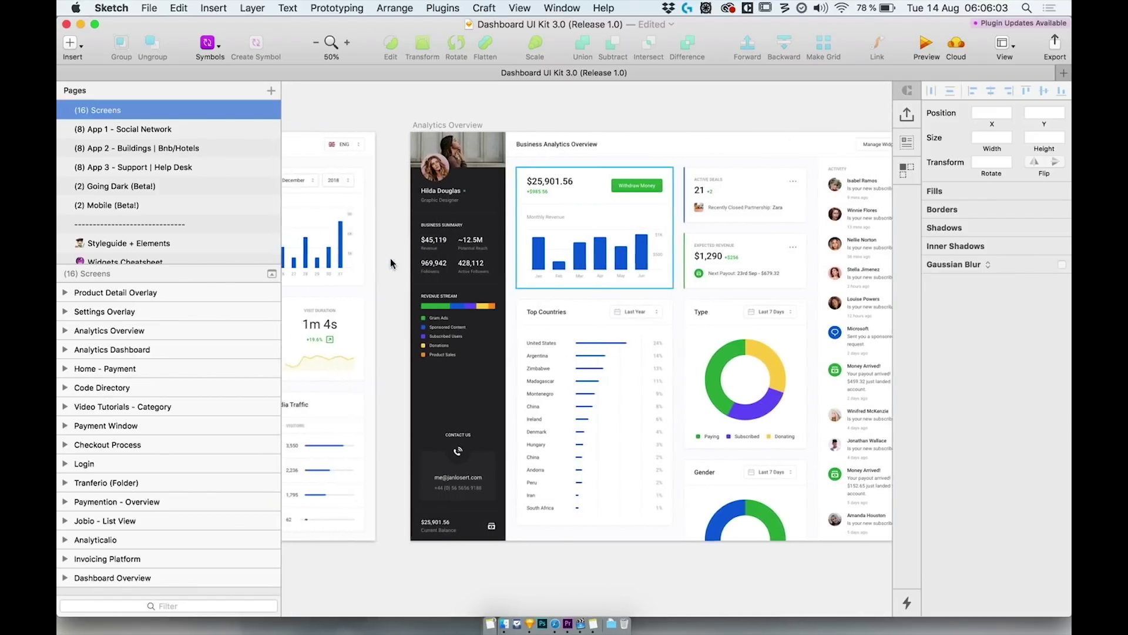
{"action": "scroll", "coordinate": [391, 263], "scroll_direction": "left", "scroll_amount": 20}
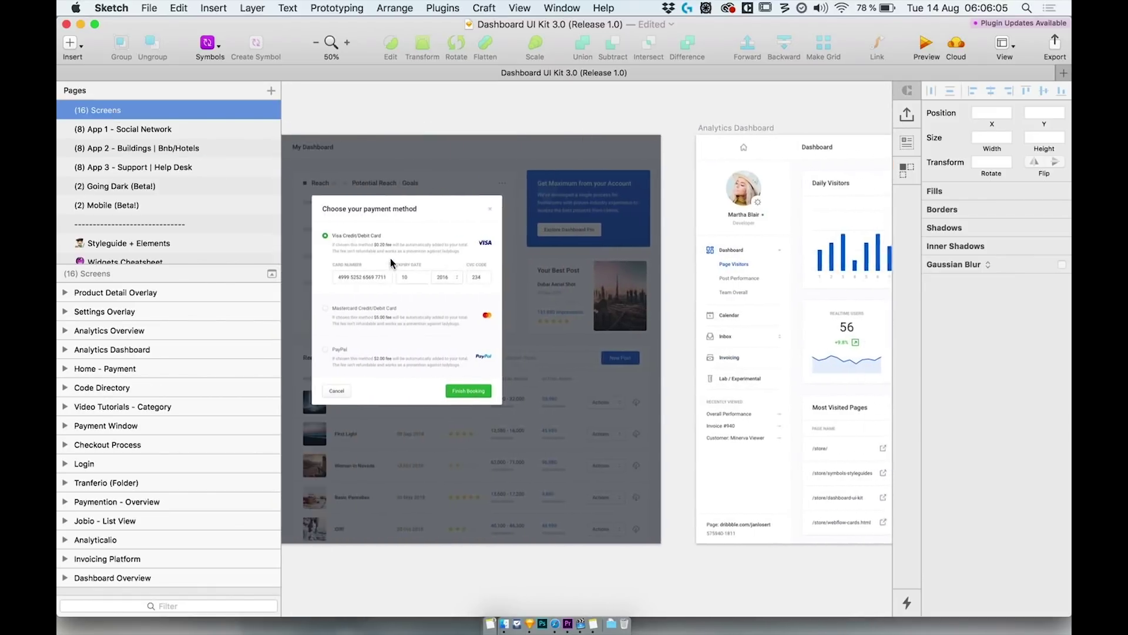
{"action": "scroll", "coordinate": [390, 259], "scroll_direction": "left", "scroll_amount": 20}
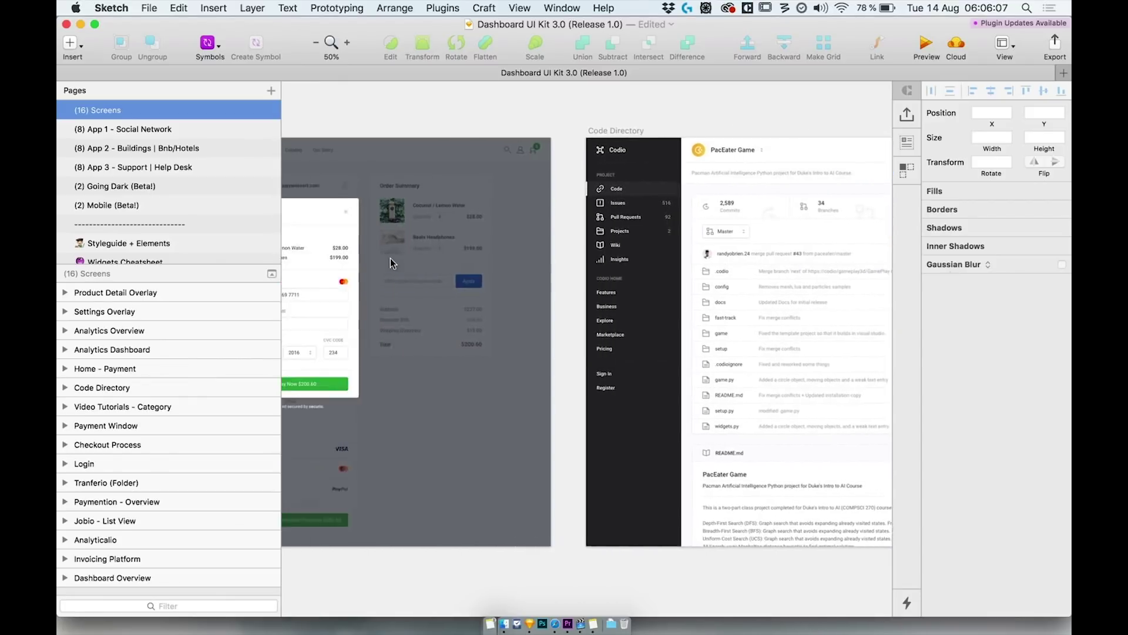
{"action": "scroll", "coordinate": [390, 262], "scroll_direction": "left", "scroll_amount": 20}
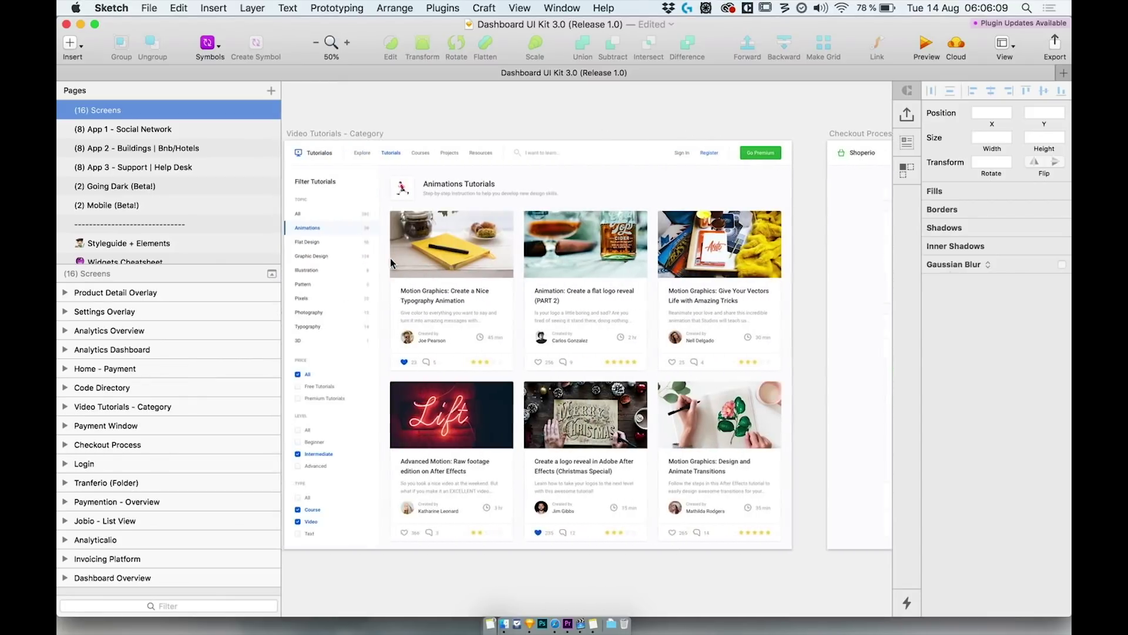
{"action": "scroll", "coordinate": [390, 263], "scroll_direction": "left", "scroll_amount": 3}
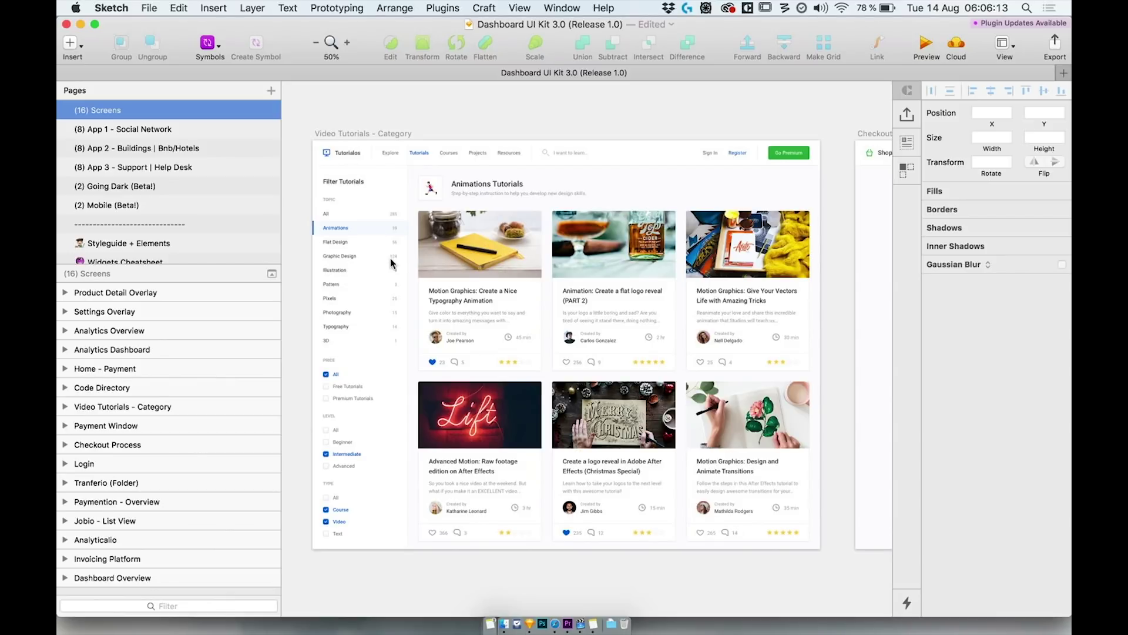
{"action": "left_click", "coordinate": [580, 625]}
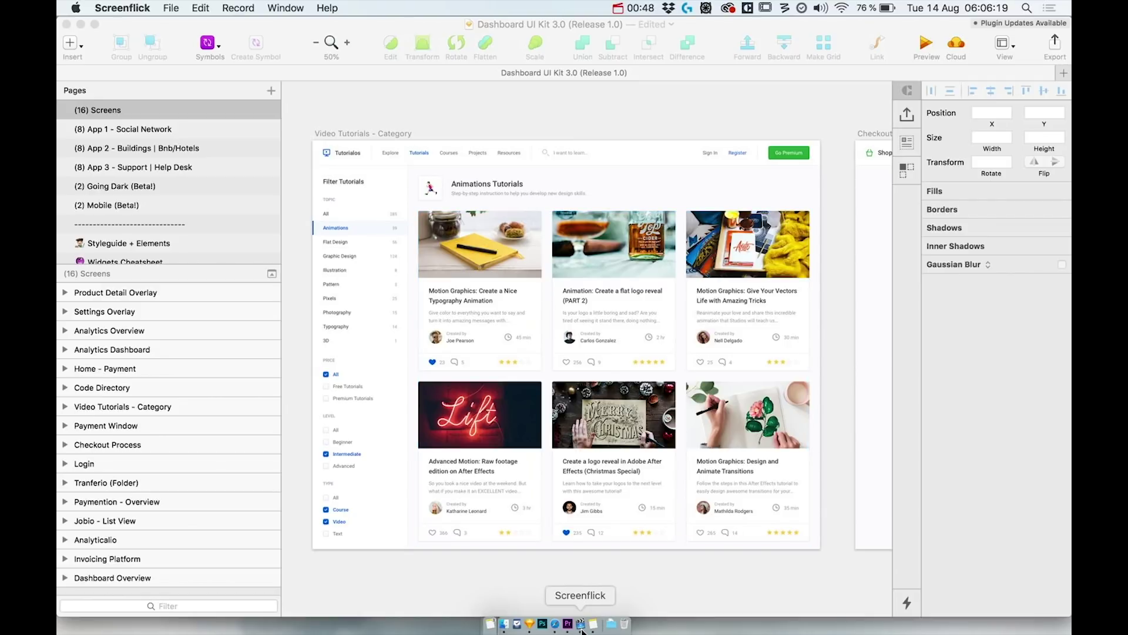
Stretch the Homefeed's Stories group further to the right, then select the Create Post group
{"action": "left_click", "coordinate": [623, 7]}
{"action": "left_click", "coordinate": [665, 48]}
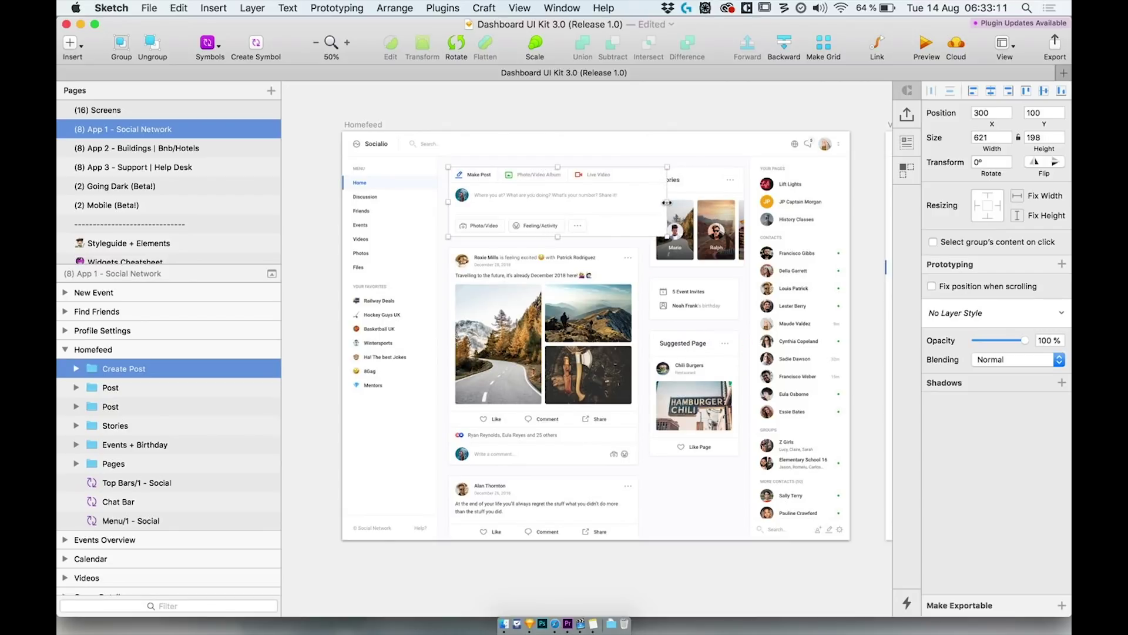
{"action": "left_click", "coordinate": [742, 229]}
{"action": "left_click_drag", "start_coordinate": [744, 217], "coordinate": [790, 218]}
{"action": "left_click", "coordinate": [602, 199]}
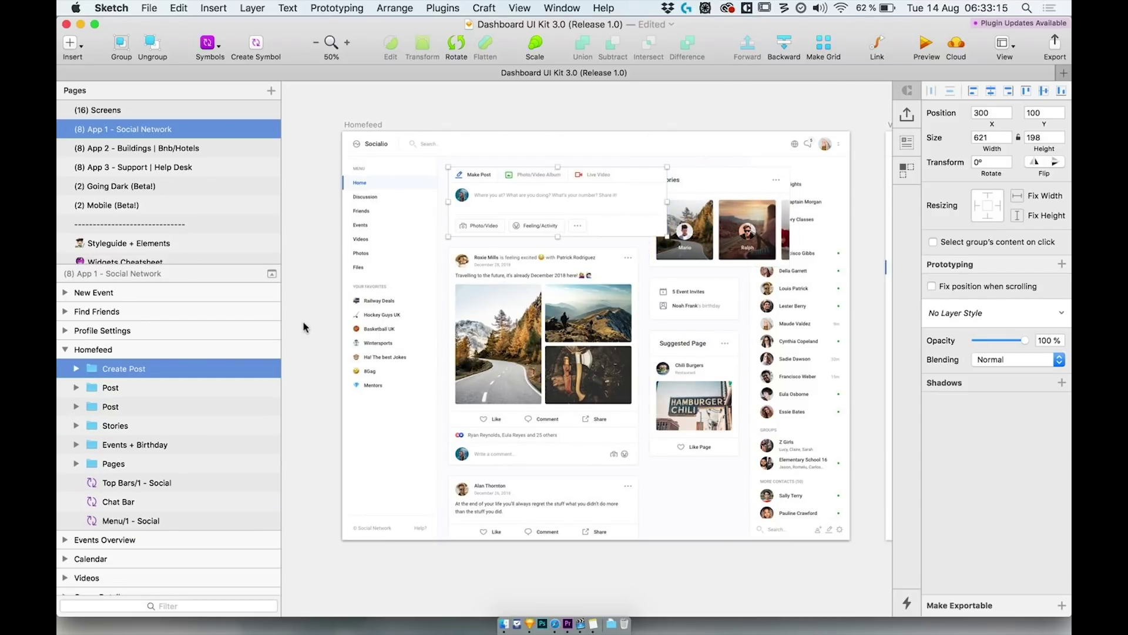
Place the Widget/5 Col/Integration Widget symbol on the Homefeed, then go to Widgets Cheatsheet
{"action": "left_click", "coordinate": [212, 45]}
{"action": "mouse_move", "coordinate": [256, 363]}
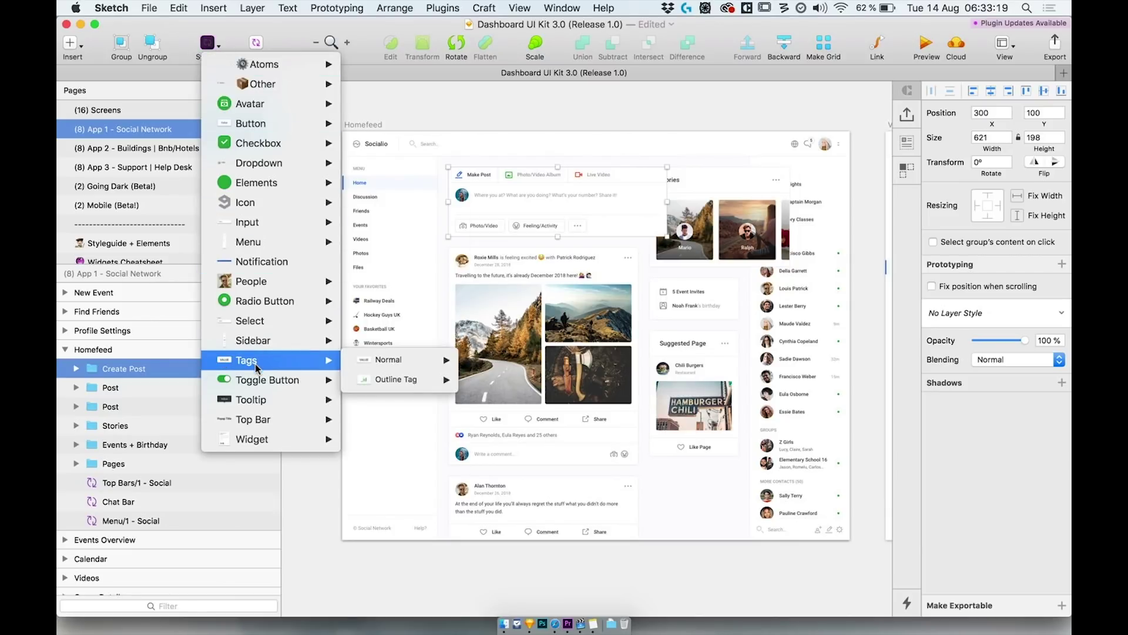
{"action": "mouse_move", "coordinate": [259, 441]}
{"action": "mouse_move", "coordinate": [394, 485]}
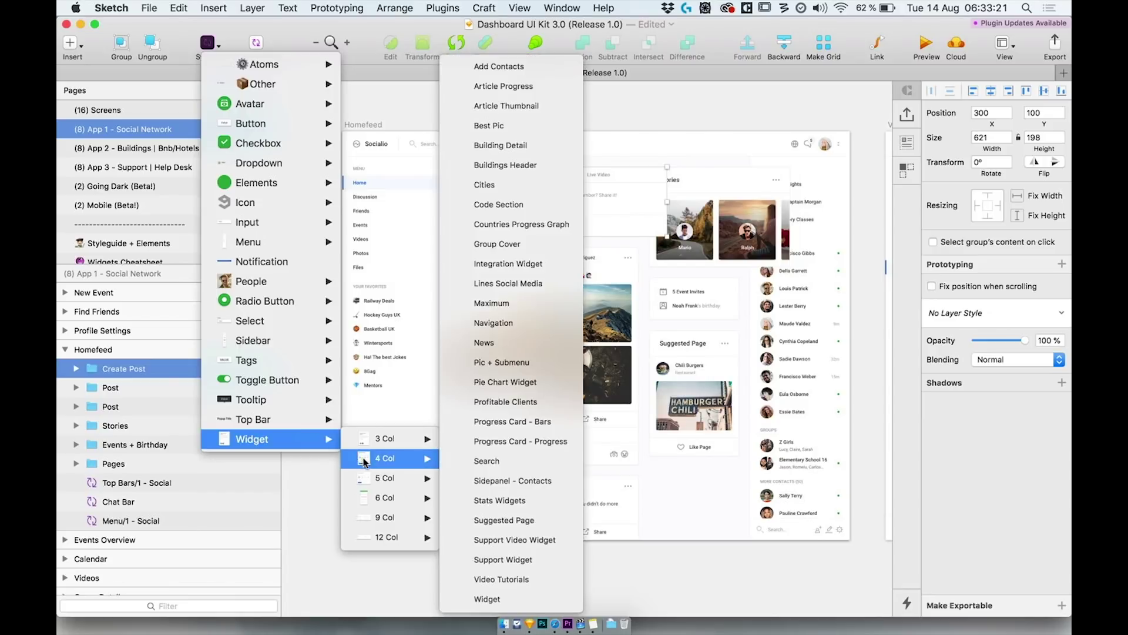
{"action": "left_click", "coordinate": [504, 257]}
{"action": "left_click", "coordinate": [467, 228]}
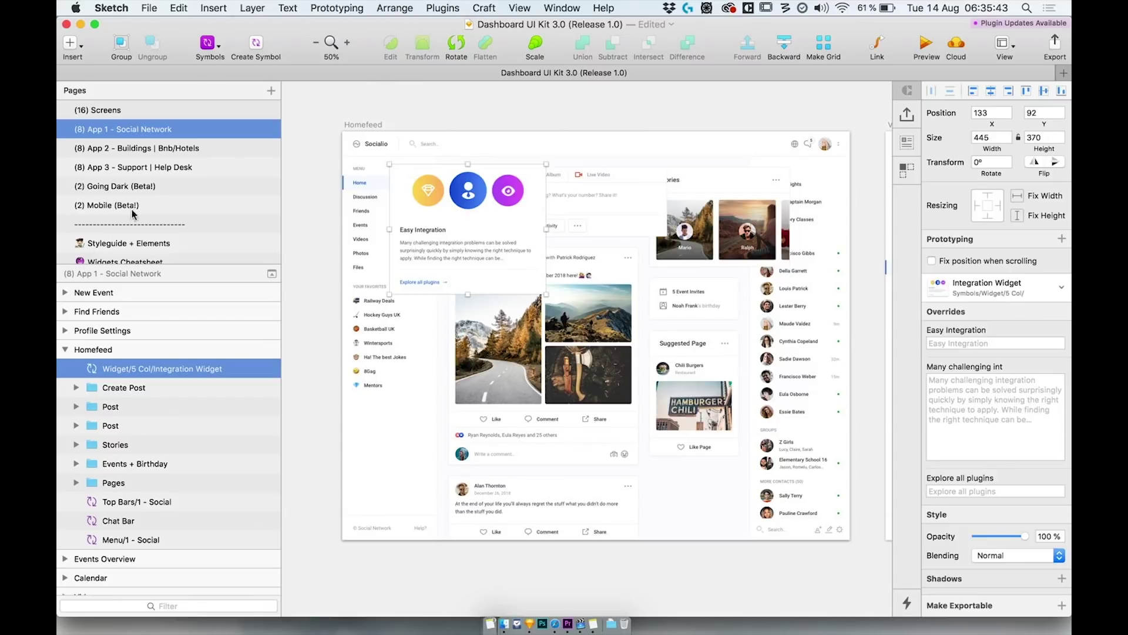
{"action": "left_click", "coordinate": [115, 260]}
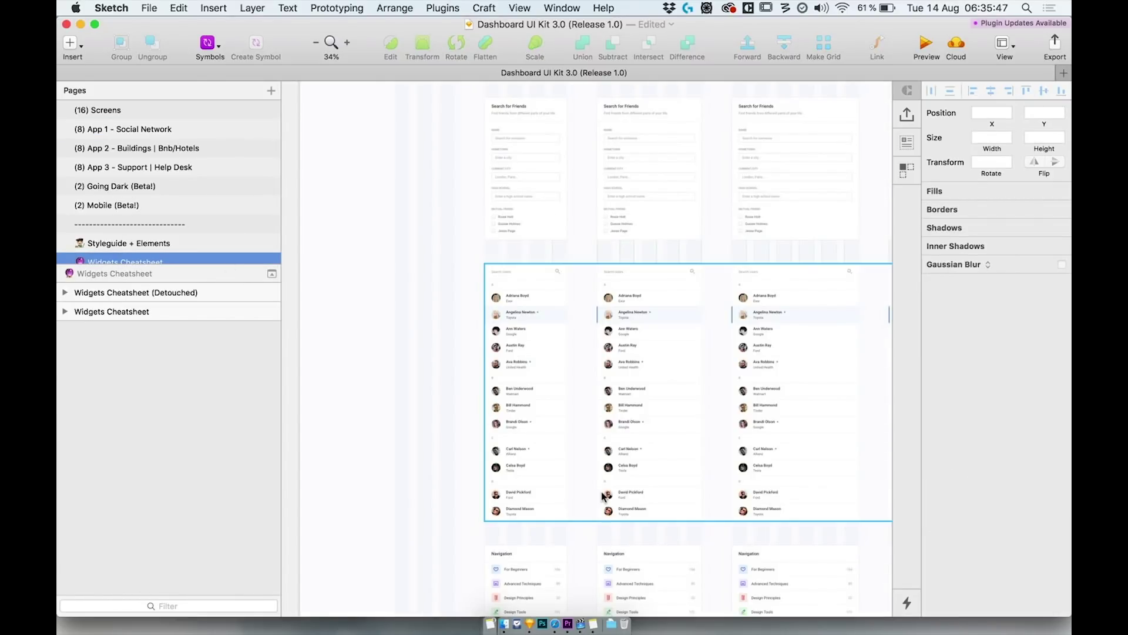
Scroll through the Widgets Cheatsheet's 3, 4, 5 and 6 column widget variants
{"action": "scroll", "coordinate": [603, 496], "scroll_direction": "up", "scroll_amount": 20}
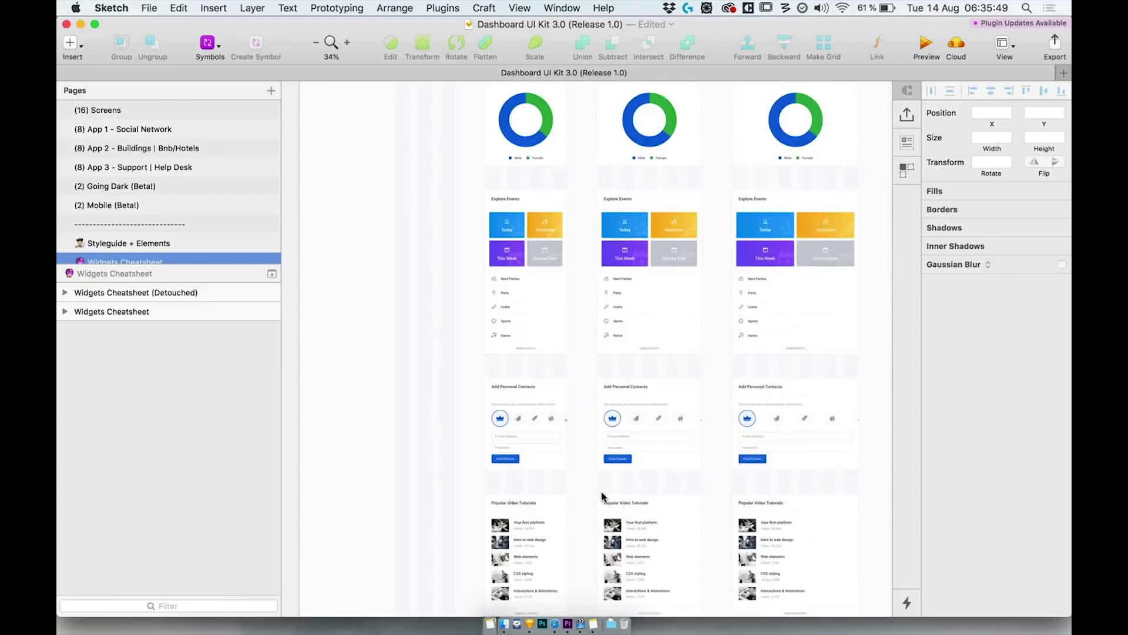
{"action": "scroll", "coordinate": [602, 497], "scroll_direction": "up", "scroll_amount": 20}
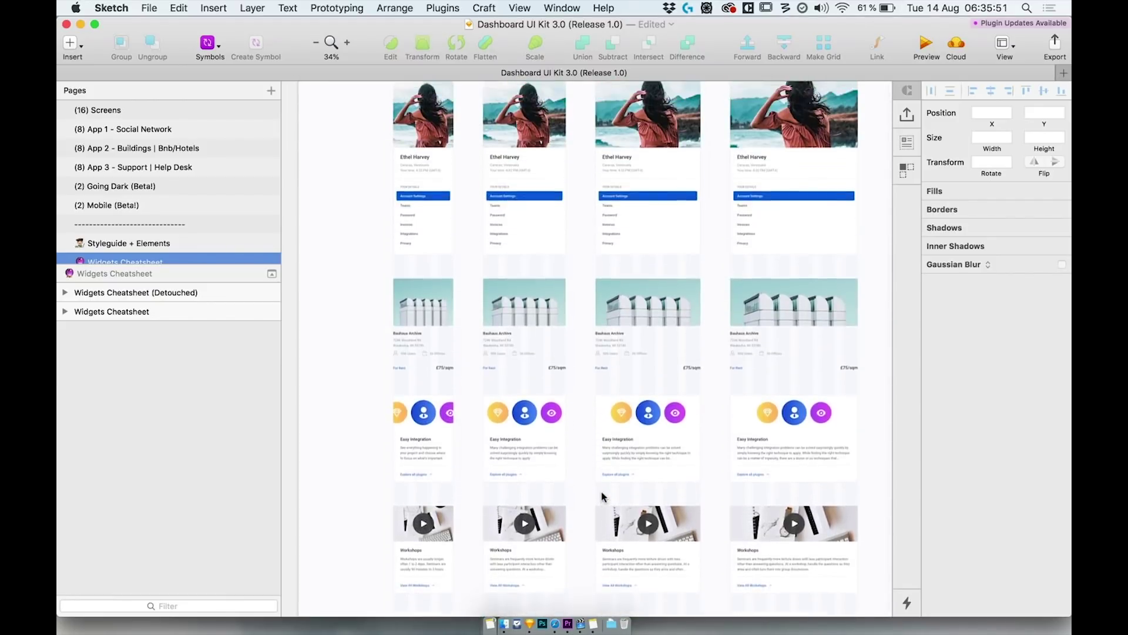
{"action": "scroll", "coordinate": [603, 496], "scroll_direction": "up", "scroll_amount": 1}
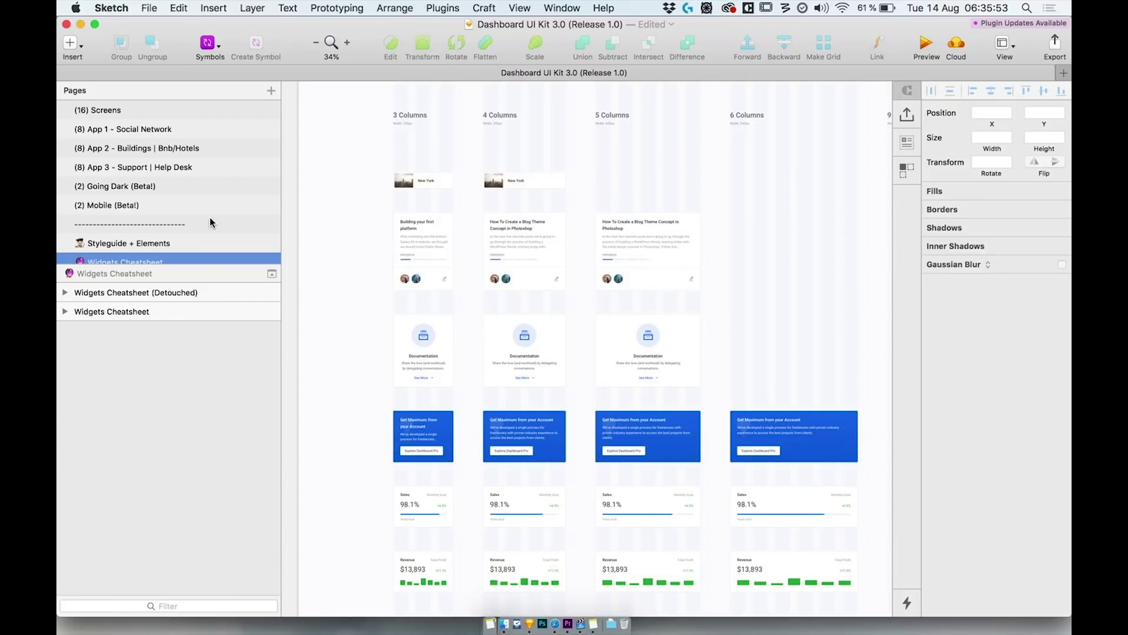
{"action": "scroll", "coordinate": [206, 163], "scroll_direction": "down", "scroll_amount": 5}
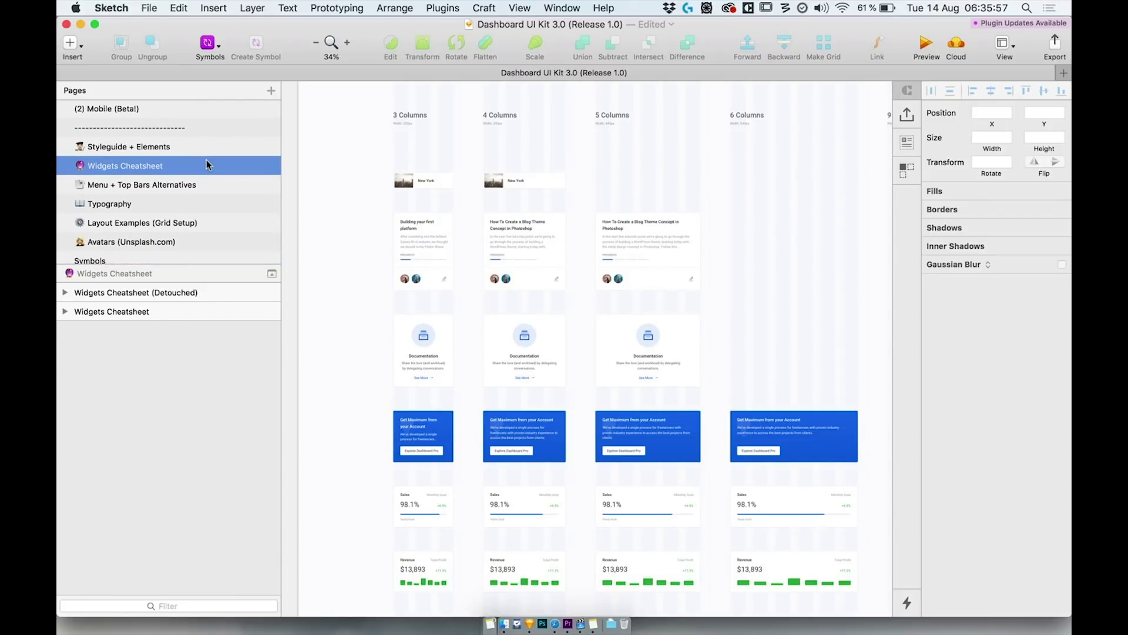
Go to Styleguide + Elements and scroll from Colours and Typography down to Modals
{"action": "left_click", "coordinate": [132, 147]}
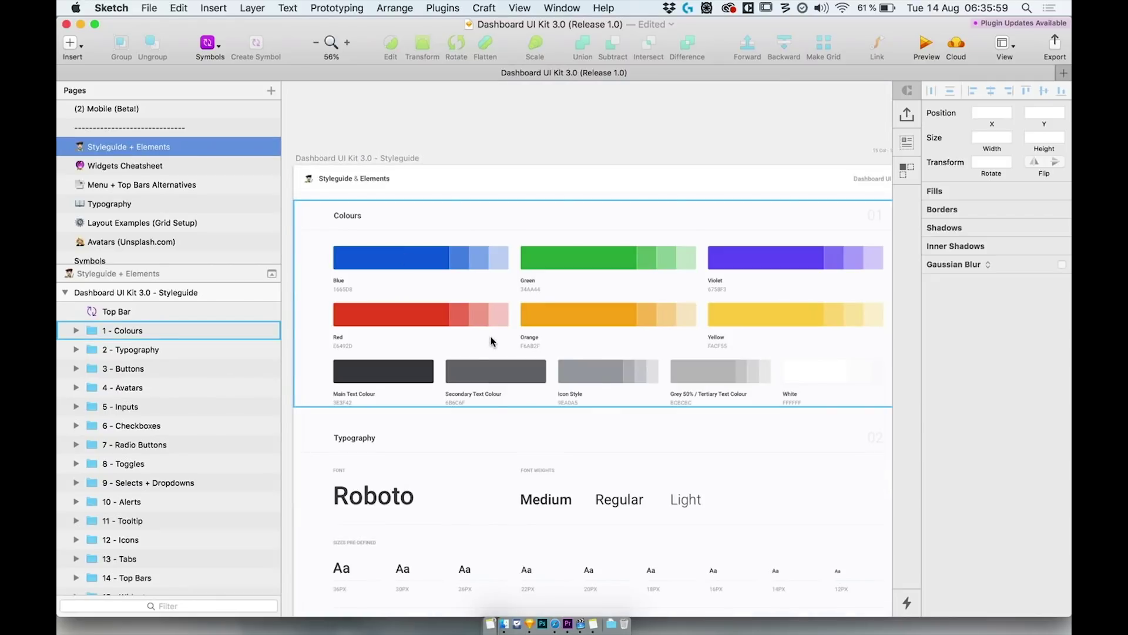
{"action": "scroll", "coordinate": [603, 390], "scroll_direction": "down", "scroll_amount": 10}
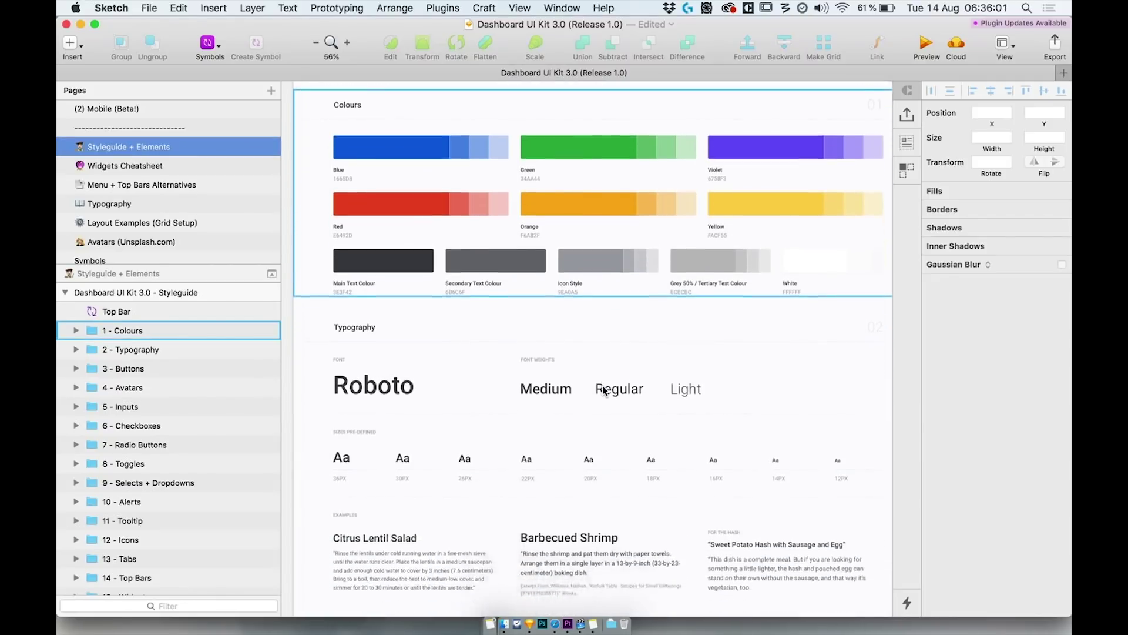
{"action": "scroll", "coordinate": [603, 391], "scroll_direction": "down", "scroll_amount": 15}
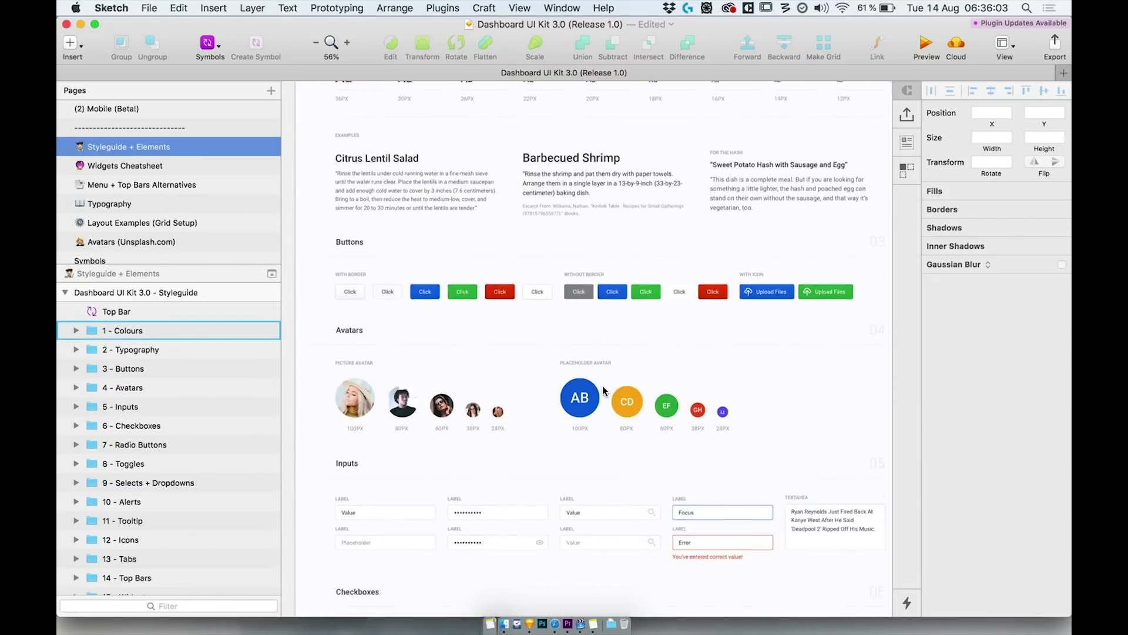
{"action": "scroll", "coordinate": [603, 391], "scroll_direction": "down", "scroll_amount": 17}
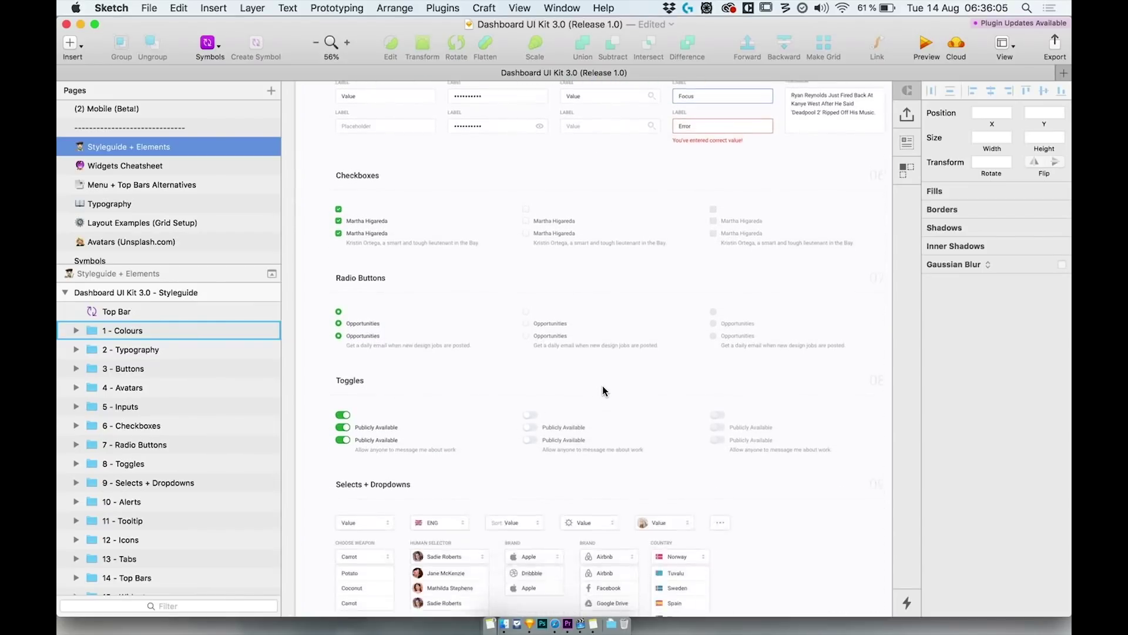
{"action": "scroll", "coordinate": [603, 391], "scroll_direction": "down", "scroll_amount": 20}
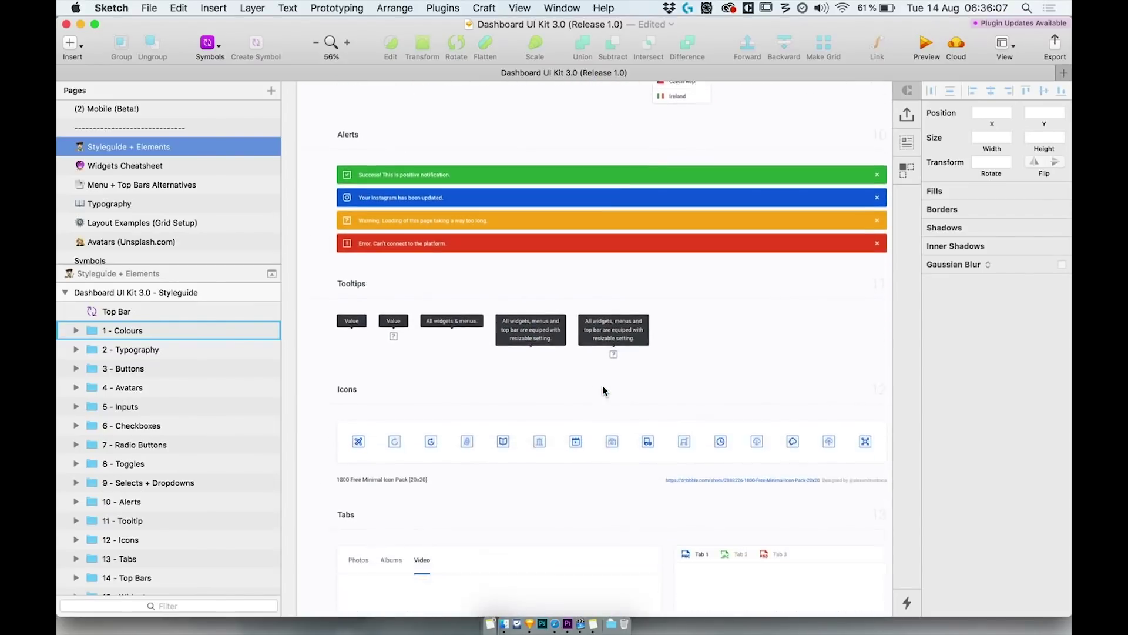
{"action": "scroll", "coordinate": [601, 386], "scroll_direction": "down", "scroll_amount": 20}
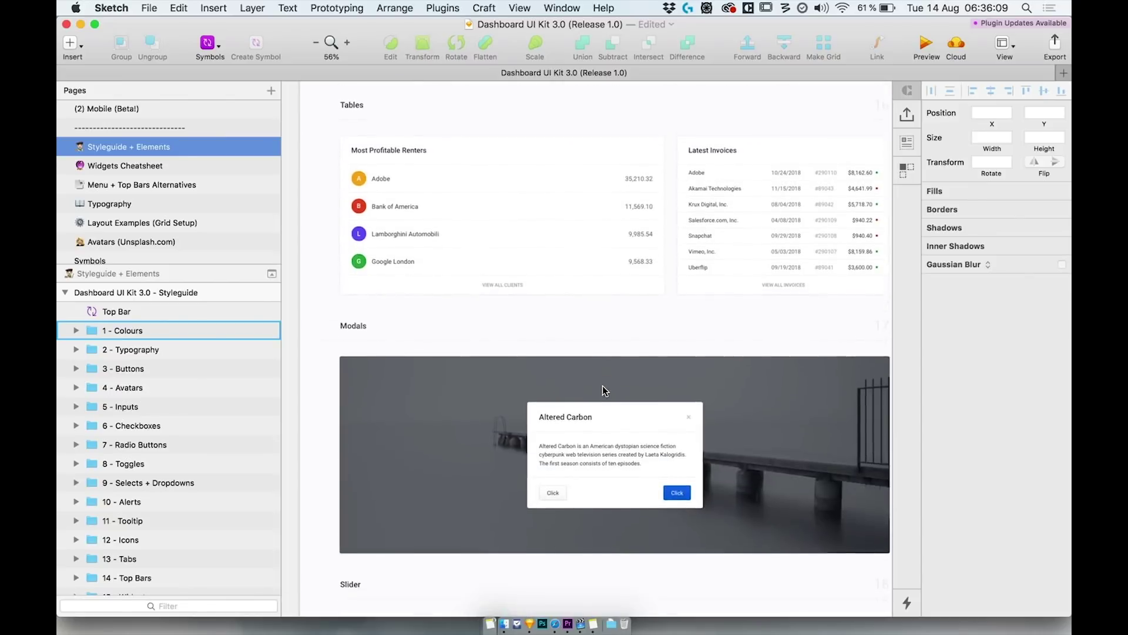
{"action": "scroll", "coordinate": [602, 385], "scroll_direction": "down", "scroll_amount": 10}
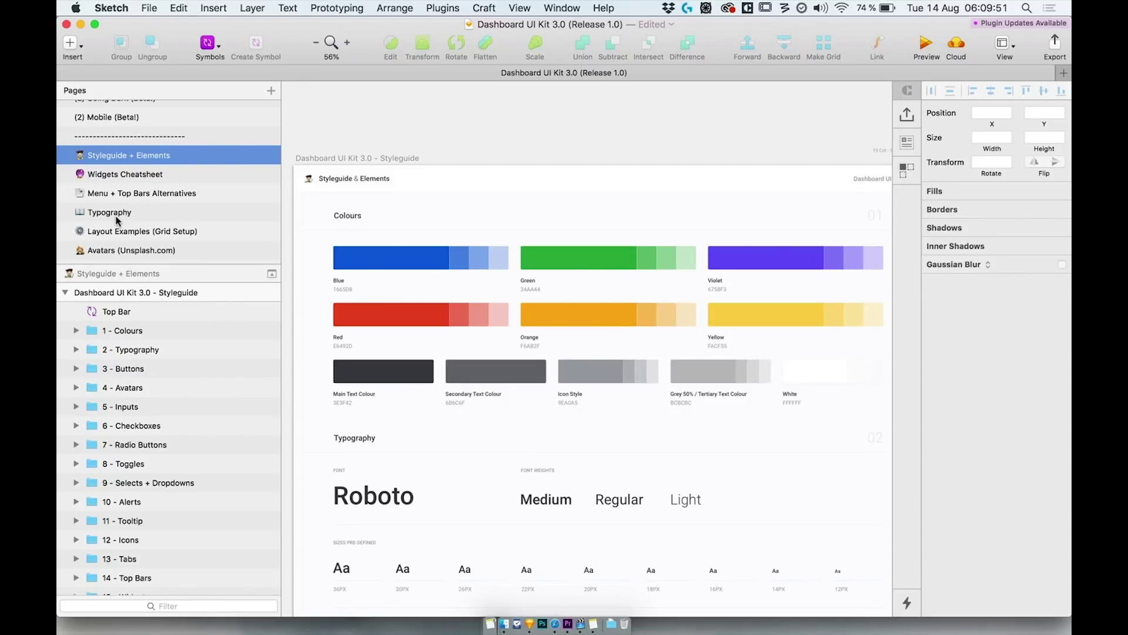
On the Typography page, inspect a 'Rice on the rise' sample's text style list without changing it
{"action": "left_click", "coordinate": [135, 211]}
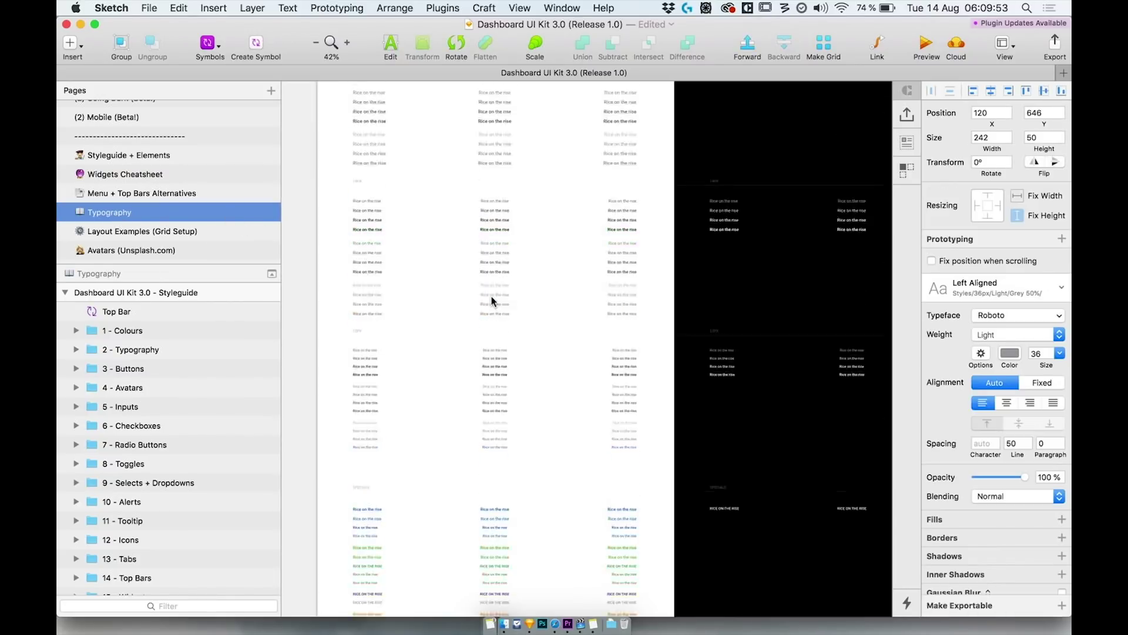
{"action": "left_click", "coordinate": [498, 266]}
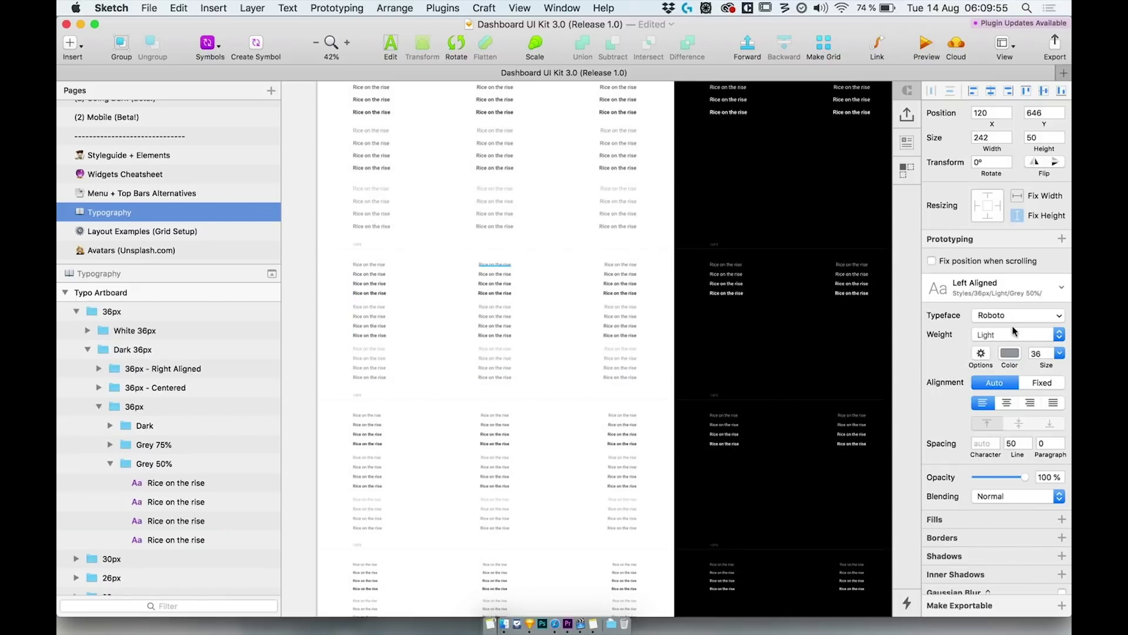
{"action": "left_click", "coordinate": [975, 288]}
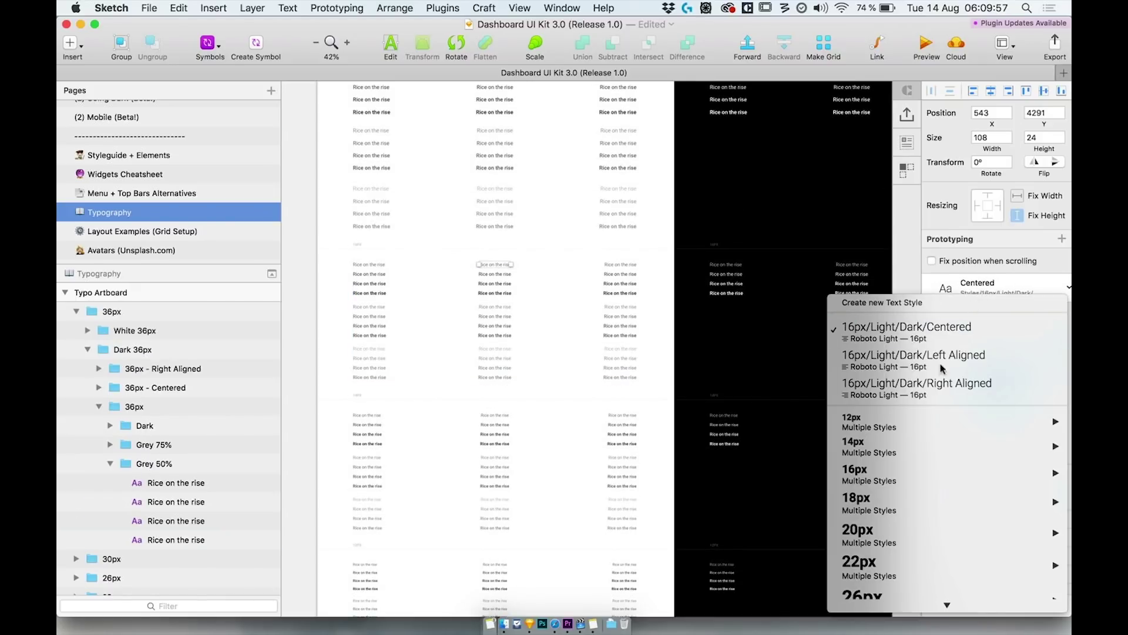
{"action": "scroll", "coordinate": [905, 405], "scroll_direction": "down", "scroll_amount": 1}
{"action": "mouse_move", "coordinate": [893, 376]}
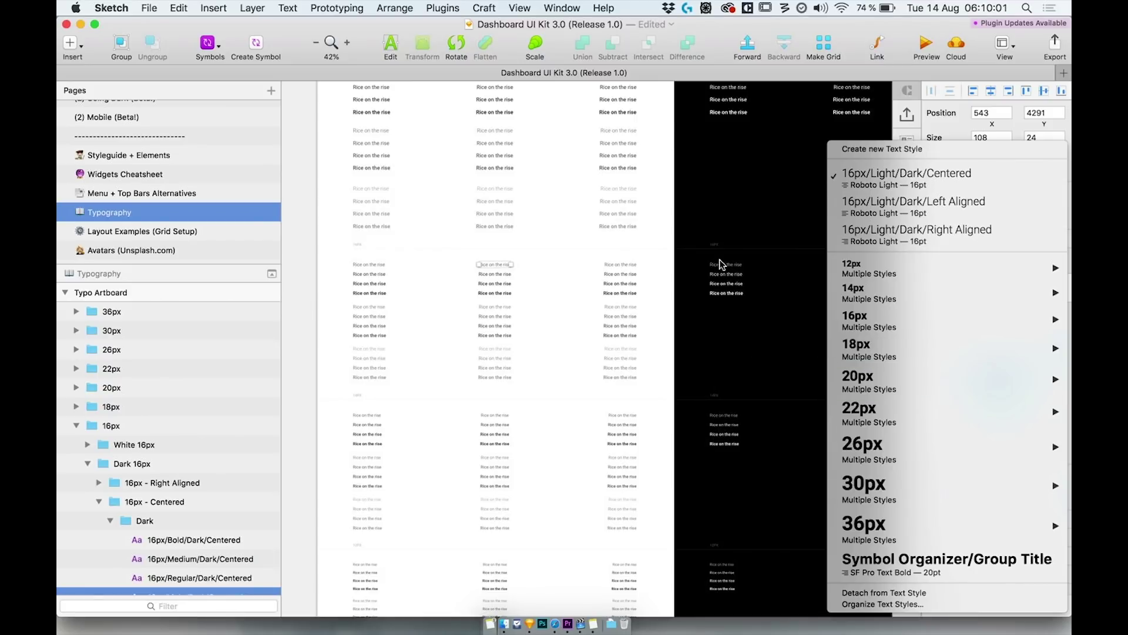
{"action": "key", "text": "Escape"}
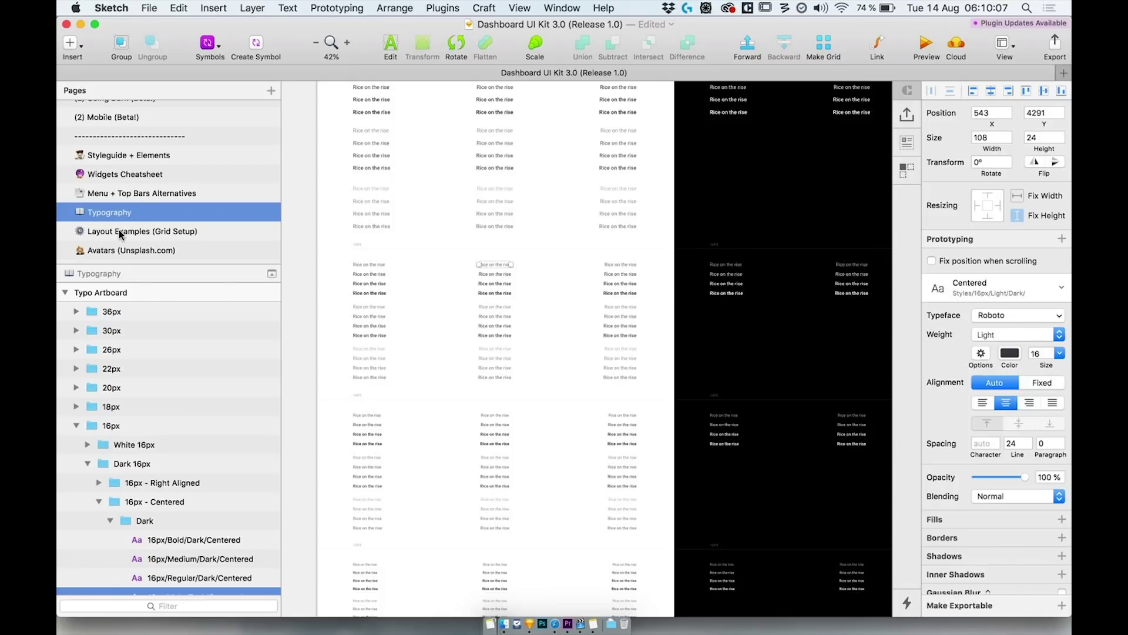
Go to Menu + Top Bars Alternatives and browse the Top Bar > Screen symbols
{"action": "left_click", "coordinate": [118, 193]}
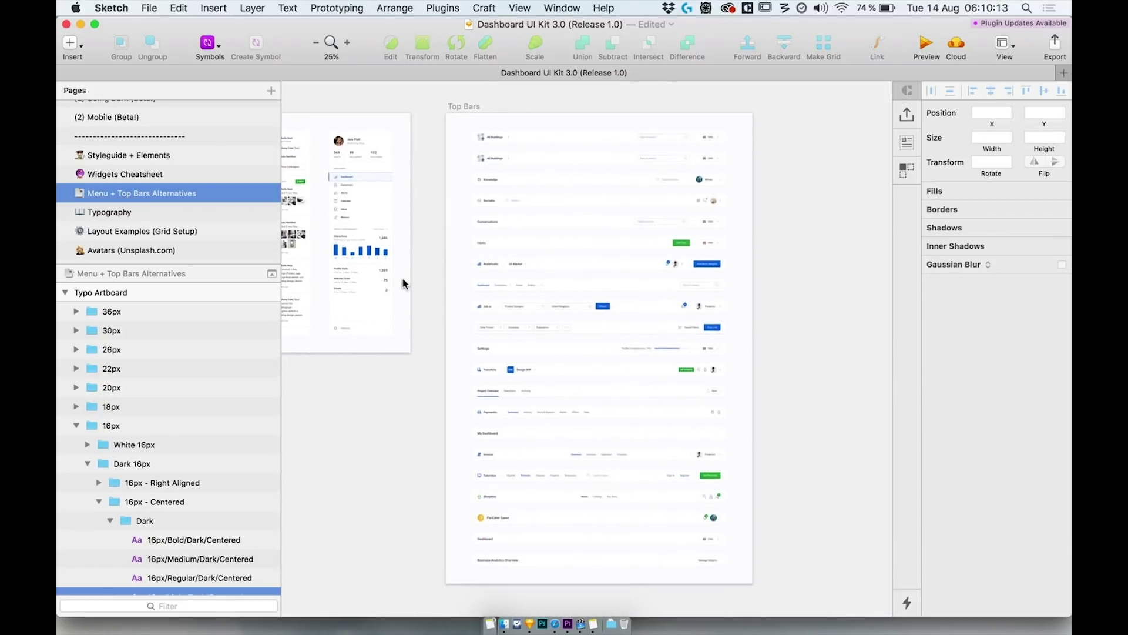
{"action": "left_click", "coordinate": [209, 42]}
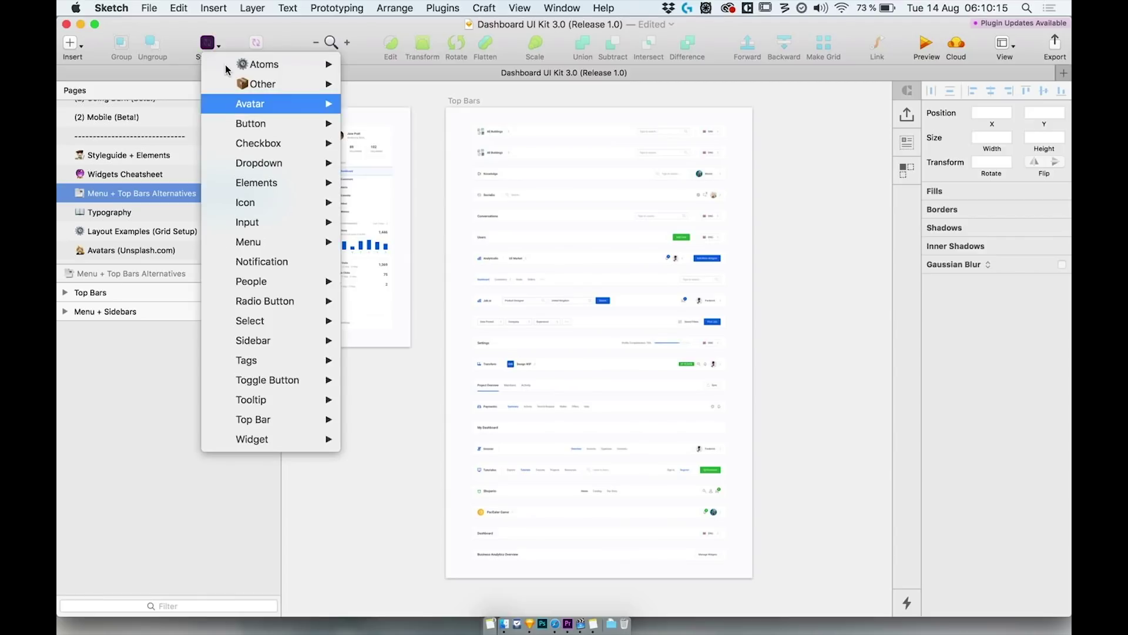
{"action": "mouse_move", "coordinate": [269, 419]}
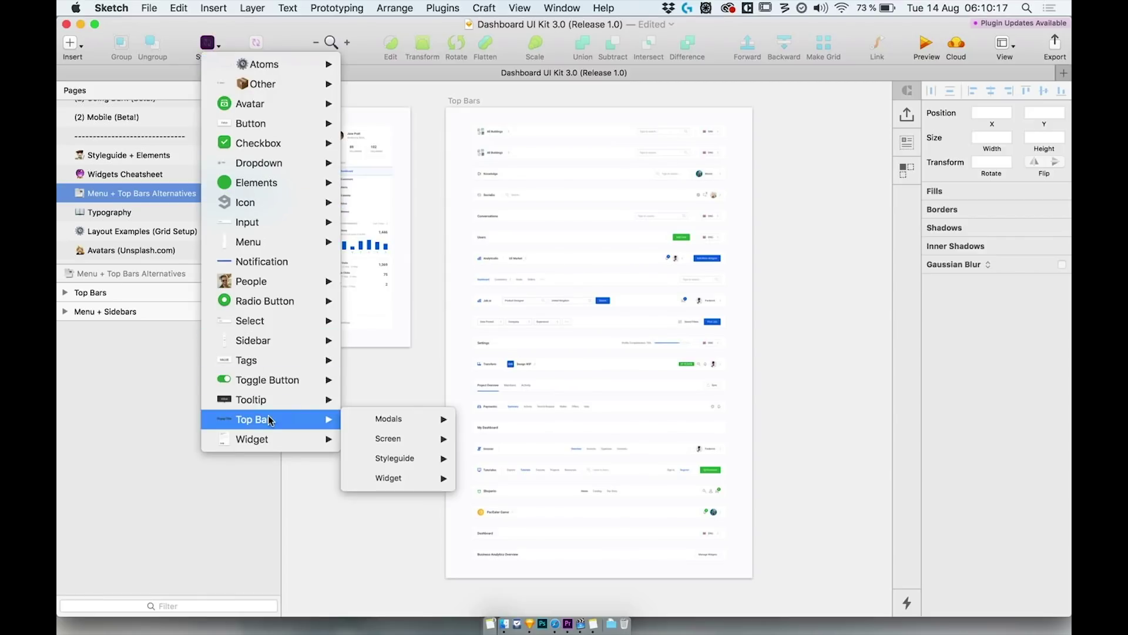
{"action": "mouse_move", "coordinate": [376, 442]}
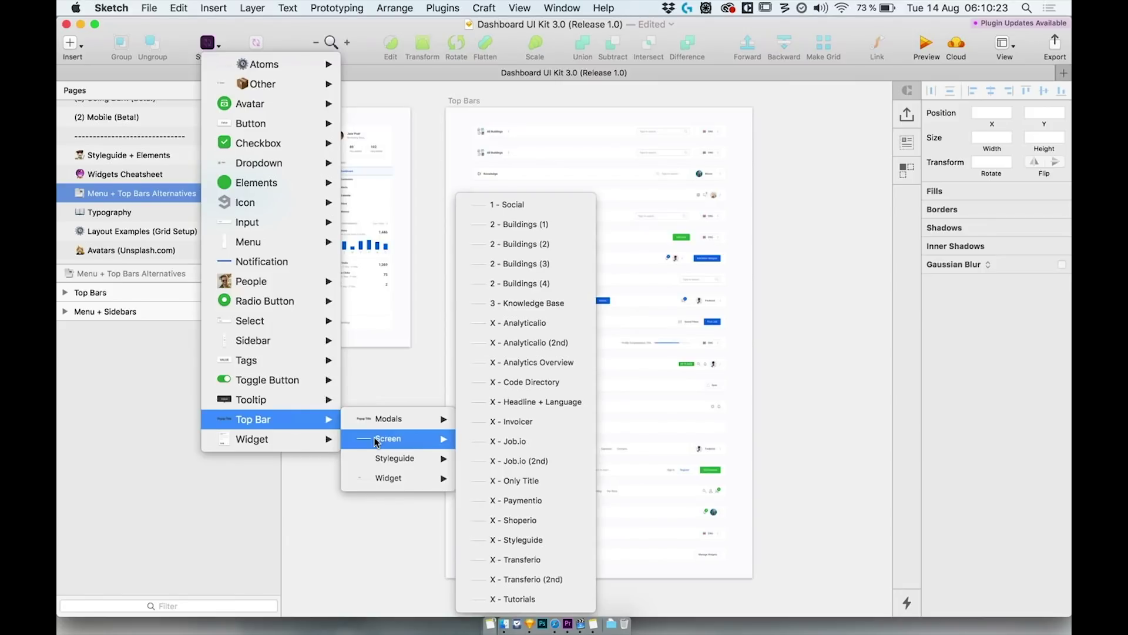
Preview the (2) Going Dark (Beta!) page, then move on to (2) Mobile (Beta!)
{"action": "left_click", "coordinate": [119, 153]}
{"action": "scroll", "coordinate": [119, 116], "scroll_direction": "up", "scroll_amount": 3}
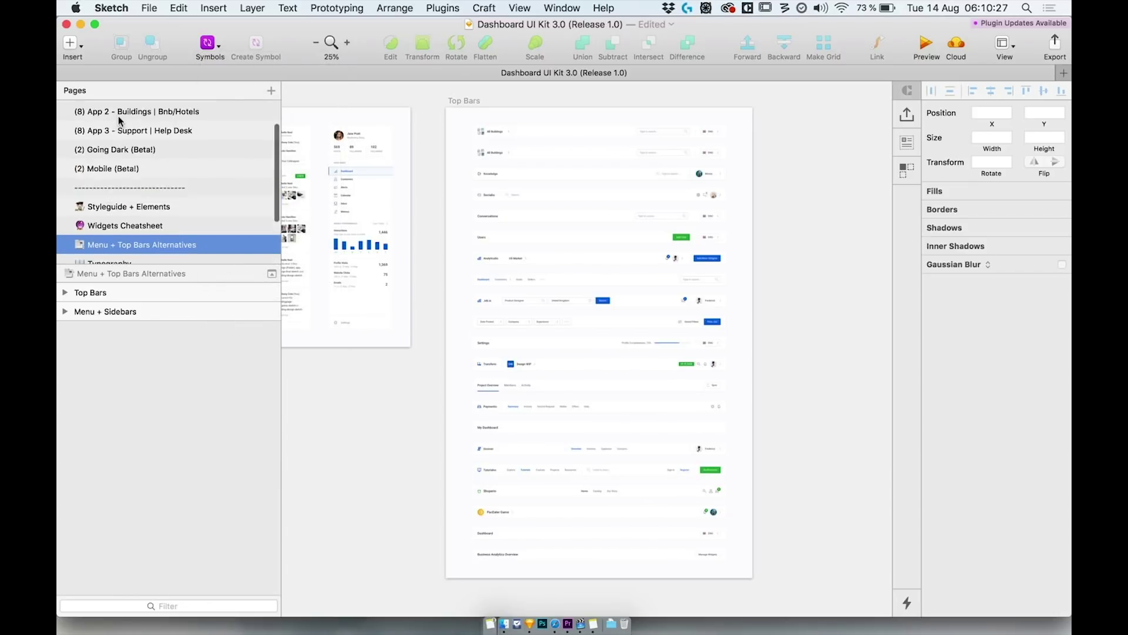
{"action": "left_click", "coordinate": [119, 160]}
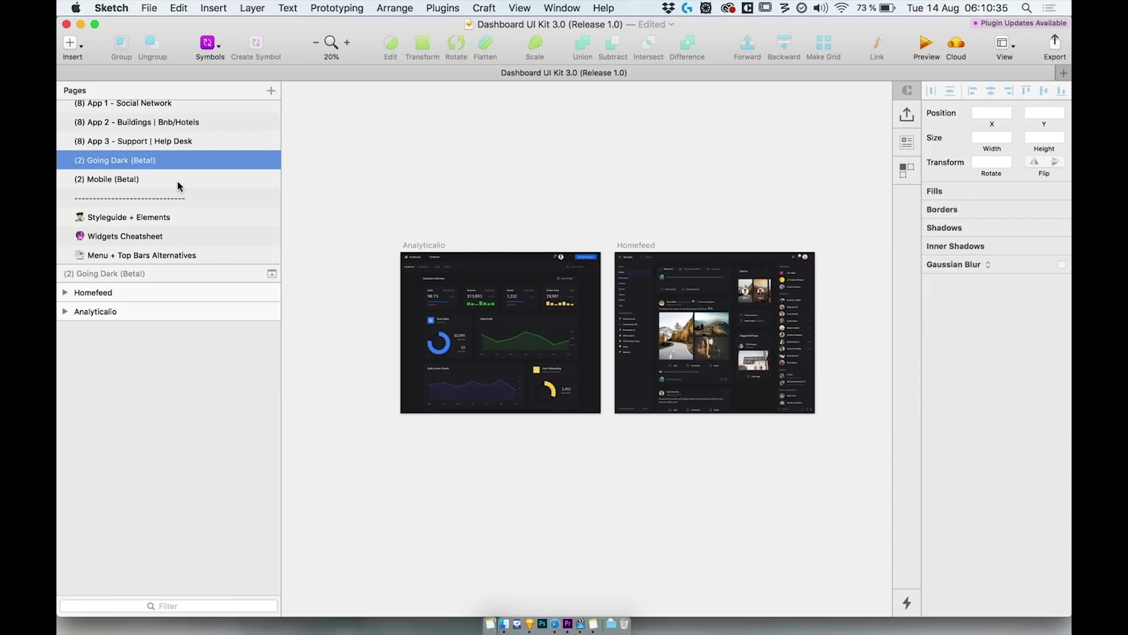
{"action": "left_click", "coordinate": [133, 179]}
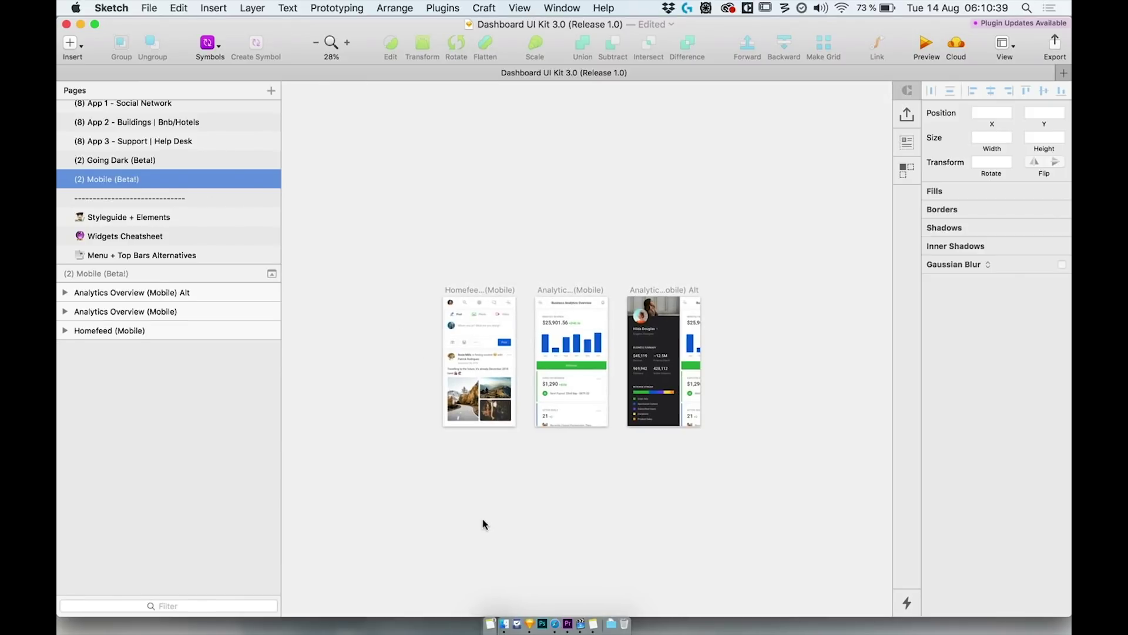
Bring Safari forward and scroll janlosert.com/dashboard down to the Upcoming Releases roadmap
{"action": "left_click", "coordinate": [554, 624]}
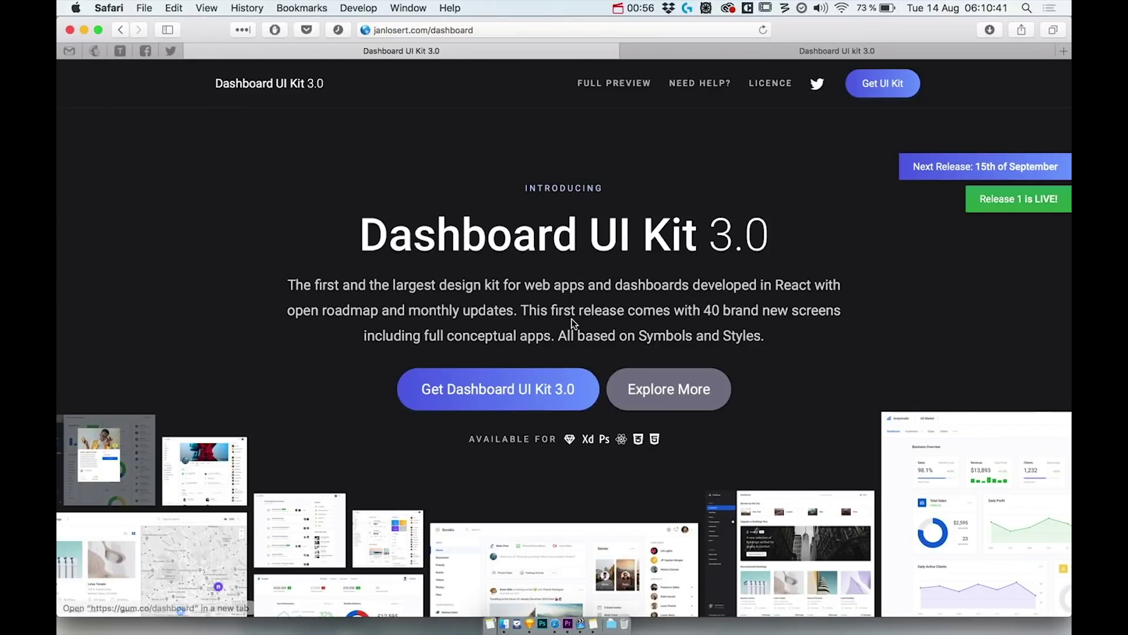
{"action": "scroll", "coordinate": [571, 320], "scroll_direction": "down", "scroll_amount": 5}
{"action": "scroll", "coordinate": [571, 319], "scroll_direction": "down", "scroll_amount": 10}
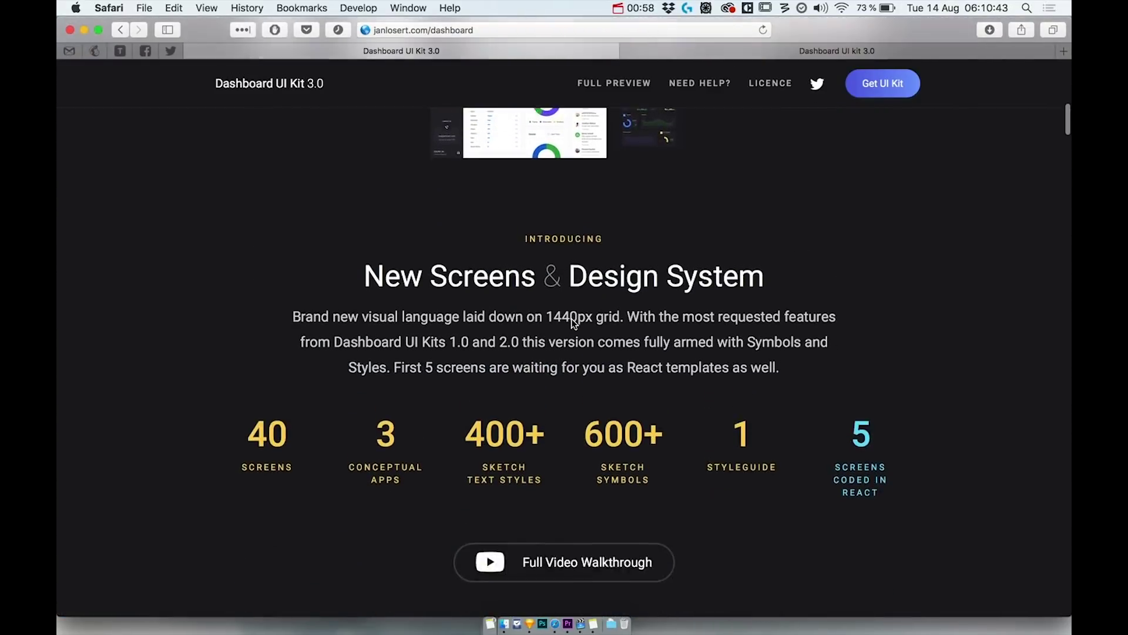
{"action": "scroll", "coordinate": [573, 323], "scroll_direction": "down", "scroll_amount": 20}
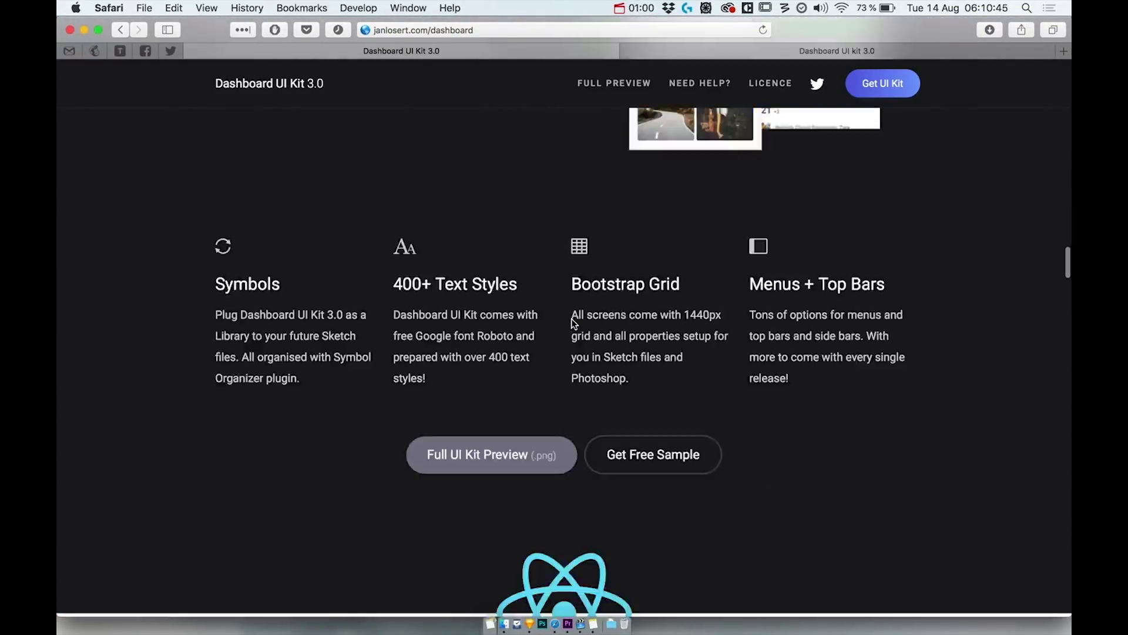
{"action": "scroll", "coordinate": [572, 322], "scroll_direction": "down", "scroll_amount": 20}
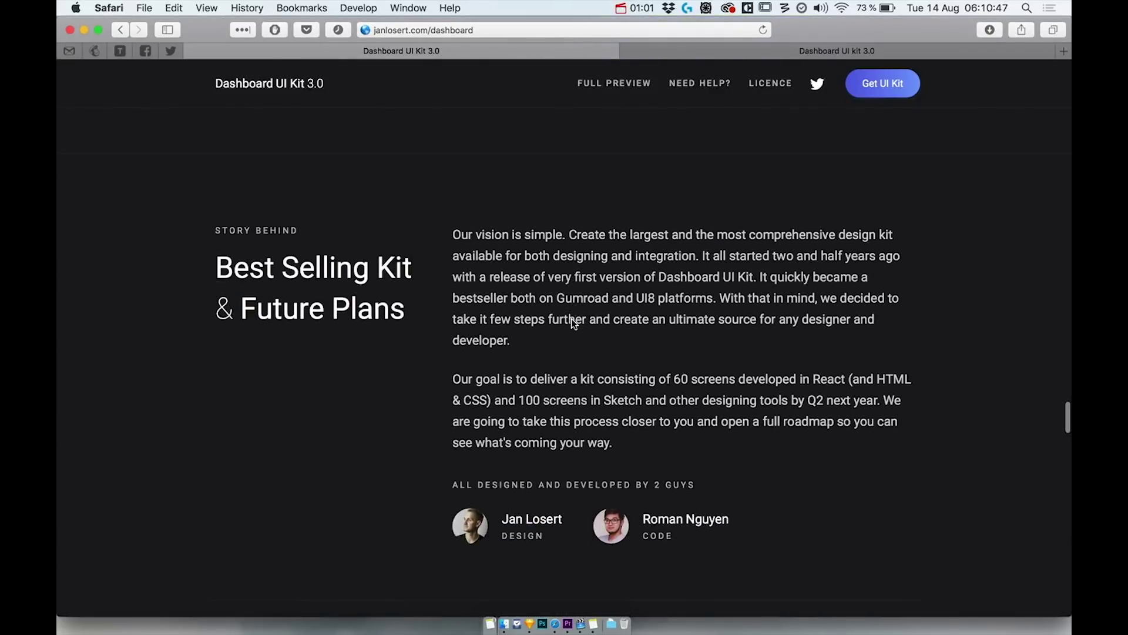
{"action": "scroll", "coordinate": [574, 324], "scroll_direction": "down", "scroll_amount": 2}
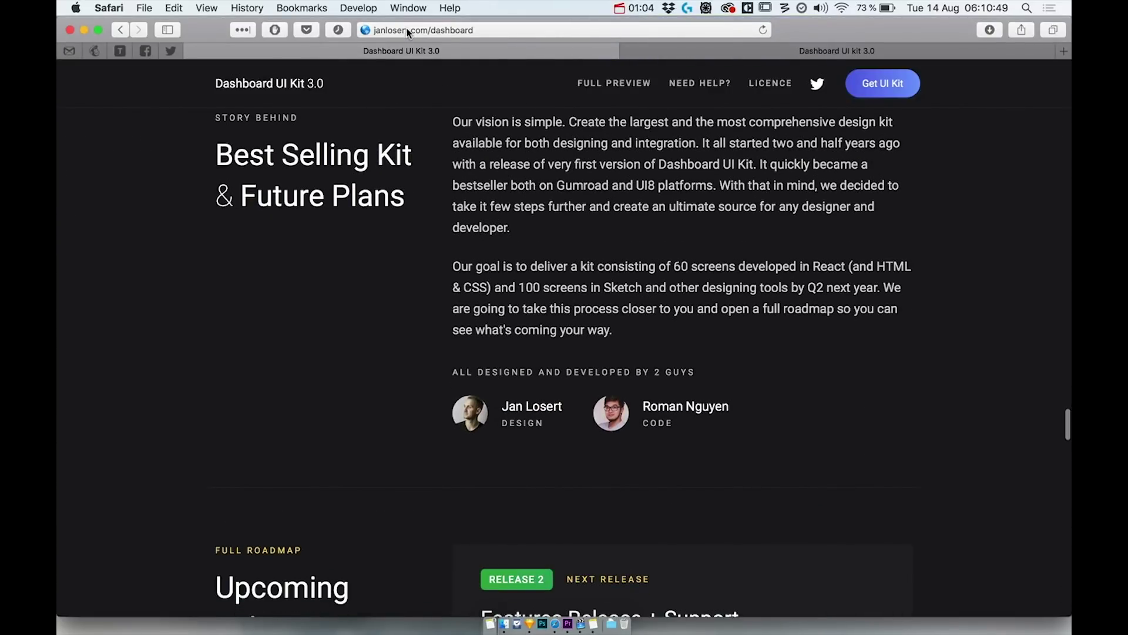
{"action": "scroll", "coordinate": [534, 181], "scroll_direction": "down", "scroll_amount": 15}
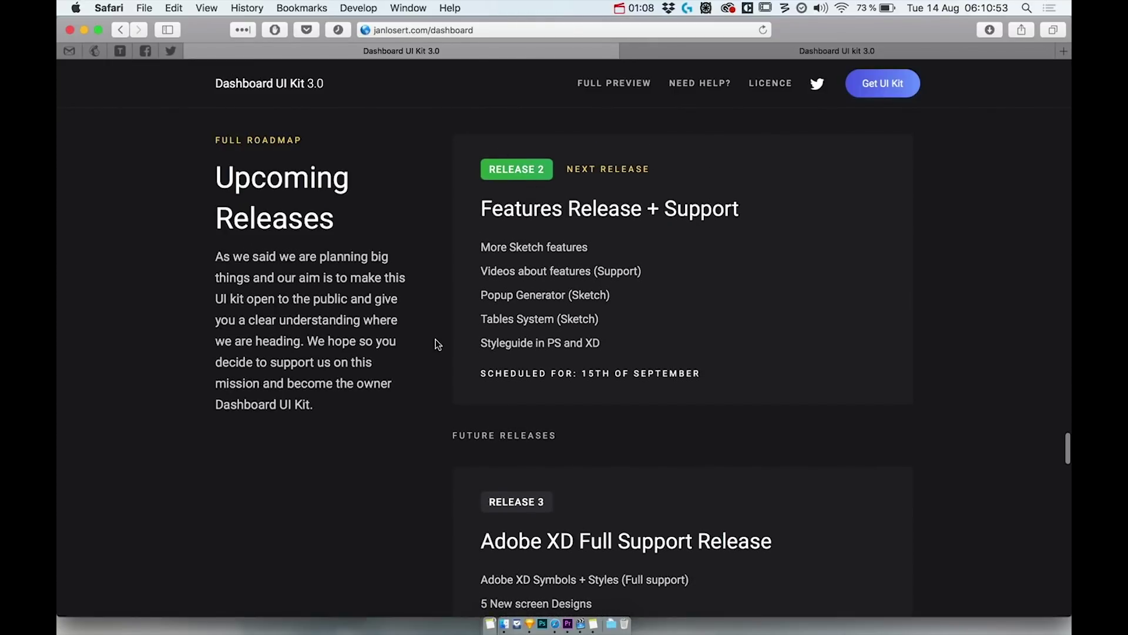
{"action": "scroll", "coordinate": [462, 345], "scroll_direction": "down", "scroll_amount": 7}
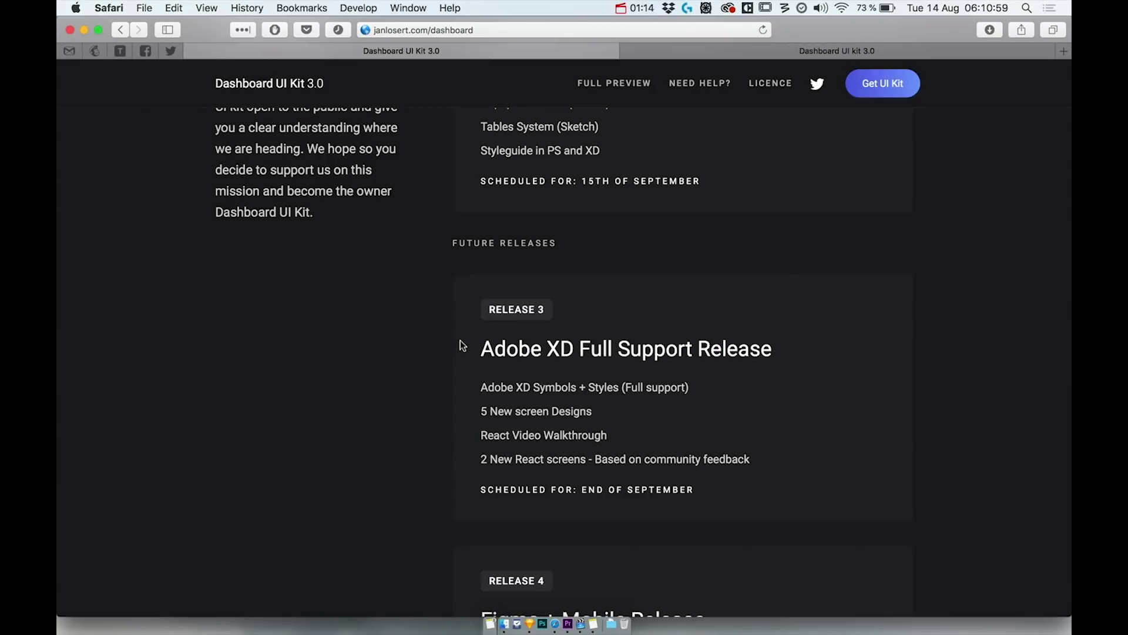
Switch to Finder showing the Dashboard UI Kit 3.0 (v1.0) folder with _Extras, PS, Sketch and XD Files
{"action": "left_click", "coordinate": [492, 623]}
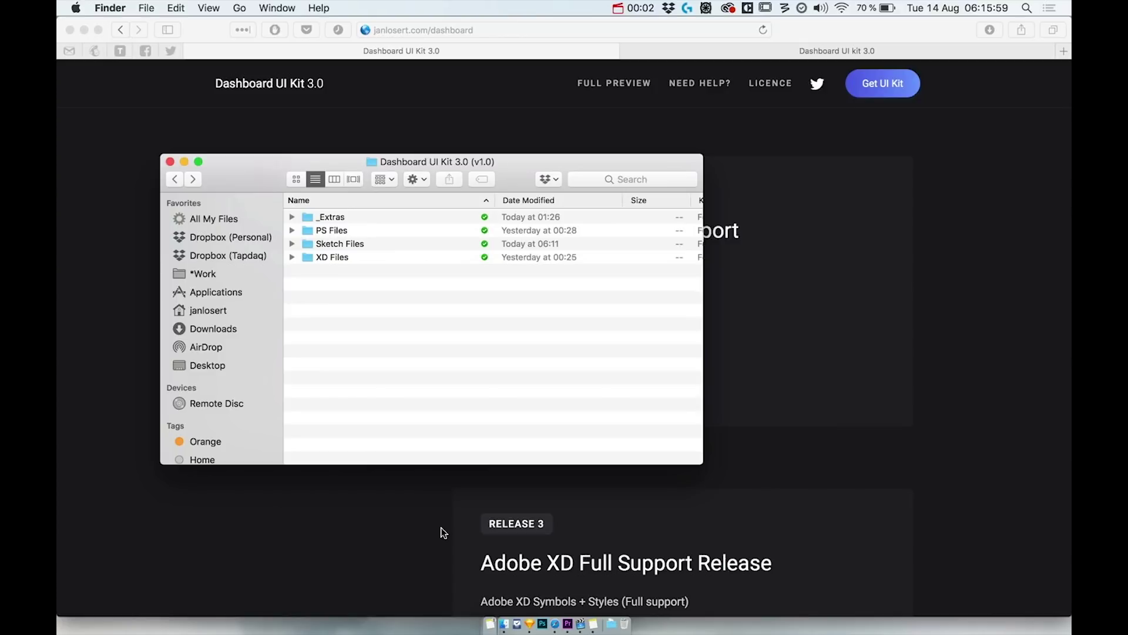
Return to Safari and scroll to the 'Dashboard UI Kit 3.0 meets React' section and its View All 5 Demos link
{"action": "left_click", "coordinate": [441, 527]}
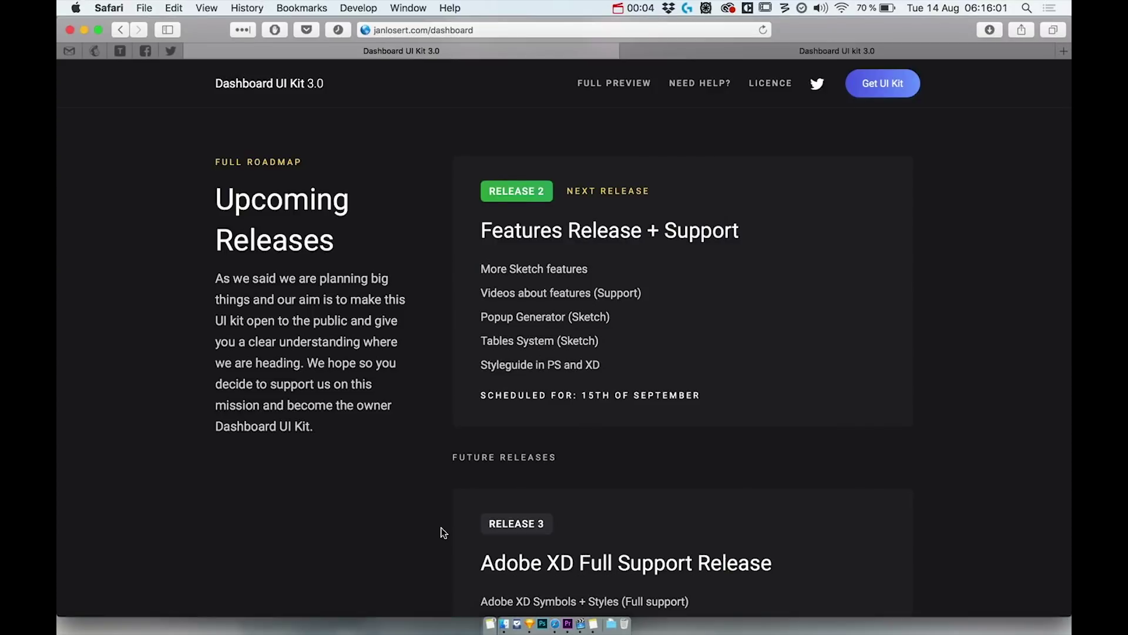
{"action": "scroll", "coordinate": [440, 527], "scroll_direction": "down", "scroll_amount": 15}
{"action": "scroll", "coordinate": [441, 527], "scroll_direction": "up", "scroll_amount": 15}
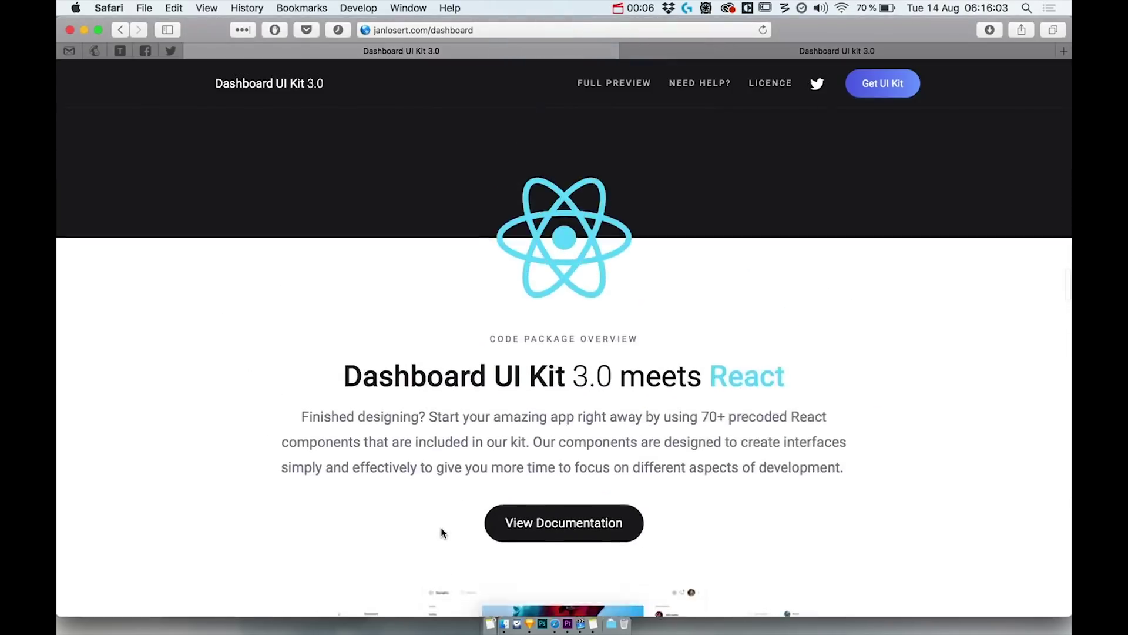
{"action": "scroll", "coordinate": [441, 527], "scroll_direction": "down", "scroll_amount": 3}
{"action": "scroll", "coordinate": [442, 528], "scroll_direction": "down", "scroll_amount": 2}
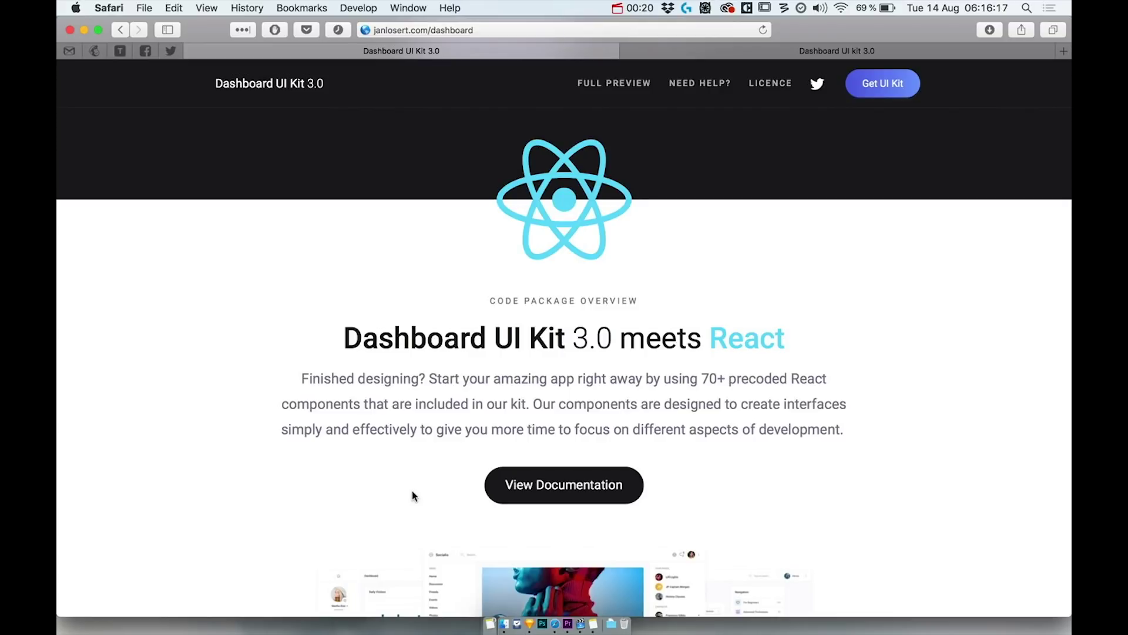
{"action": "scroll", "coordinate": [411, 492], "scroll_direction": "down", "scroll_amount": 5}
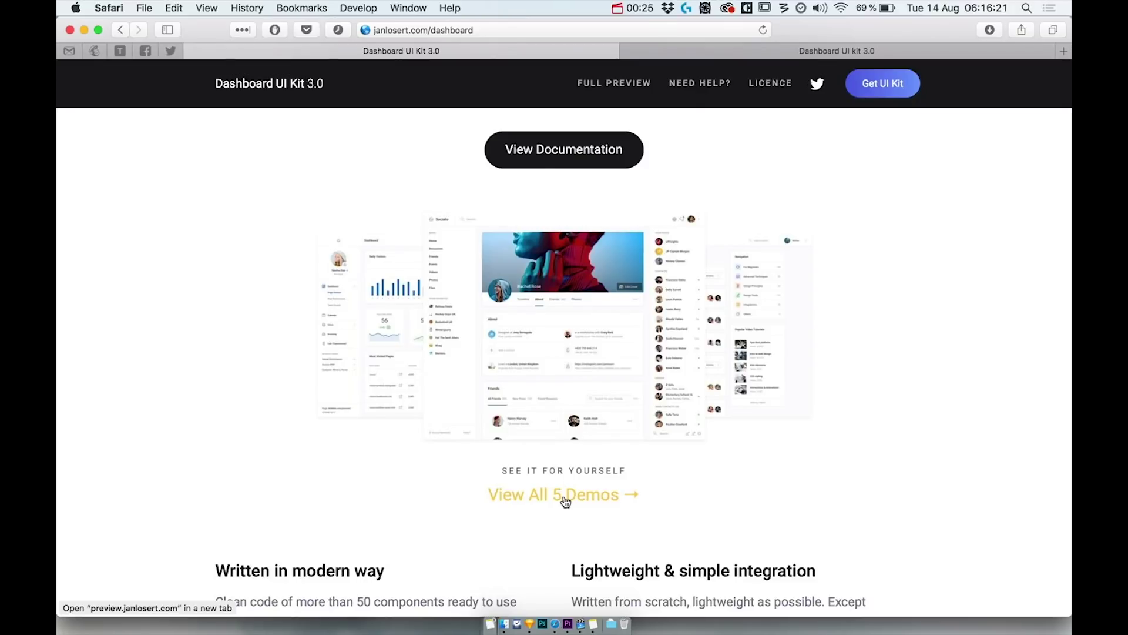
Open all 5 React demos in a new tab and scroll through the Socialio social network demo
{"action": "left_click", "coordinate": [565, 500]}
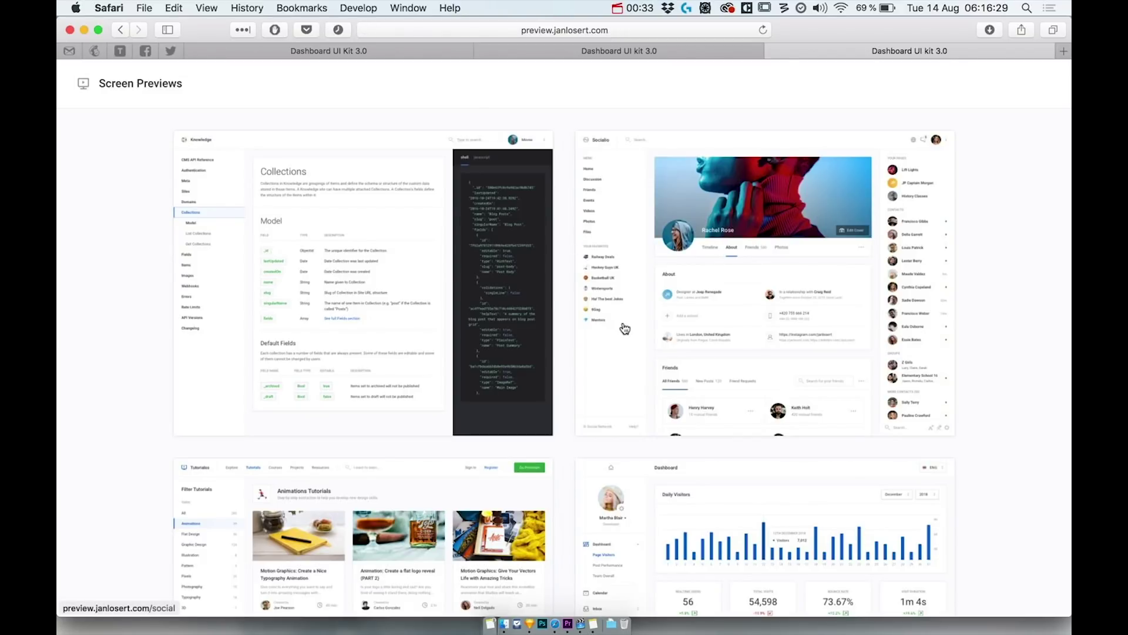
{"action": "left_click", "coordinate": [706, 308]}
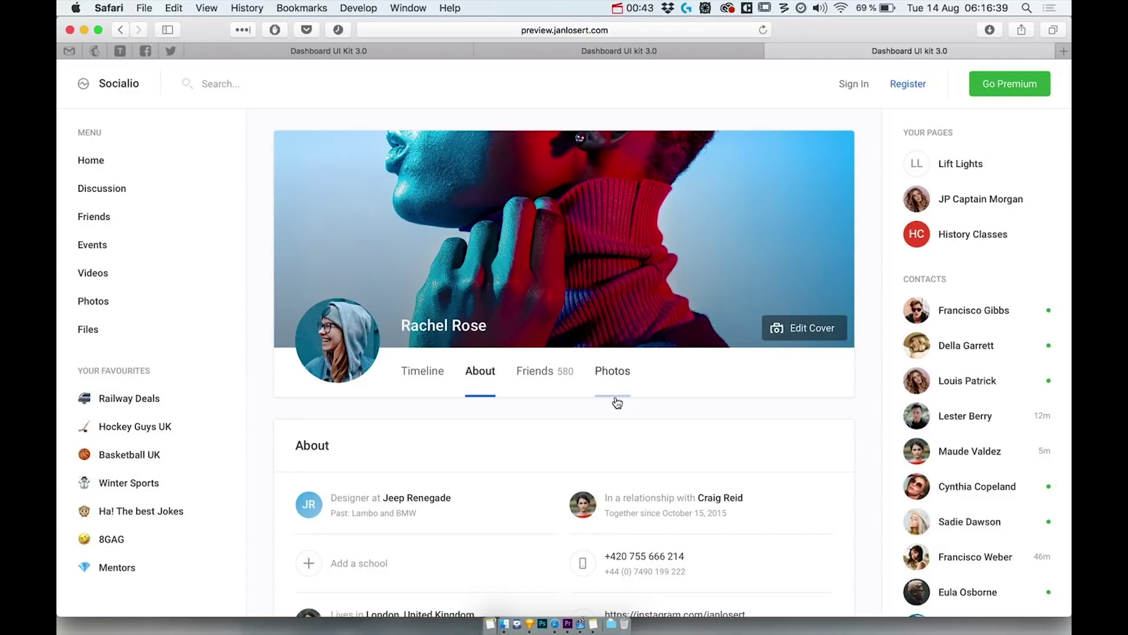
{"action": "scroll", "coordinate": [523, 405], "scroll_direction": "down", "scroll_amount": 3}
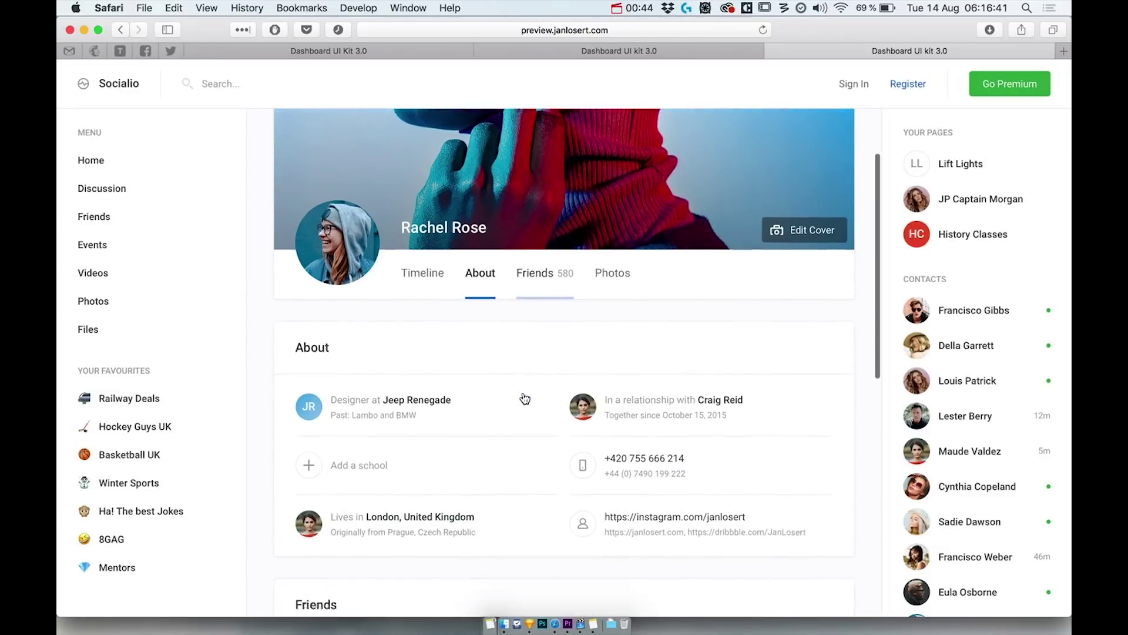
{"action": "scroll", "coordinate": [524, 398], "scroll_direction": "down", "scroll_amount": 1}
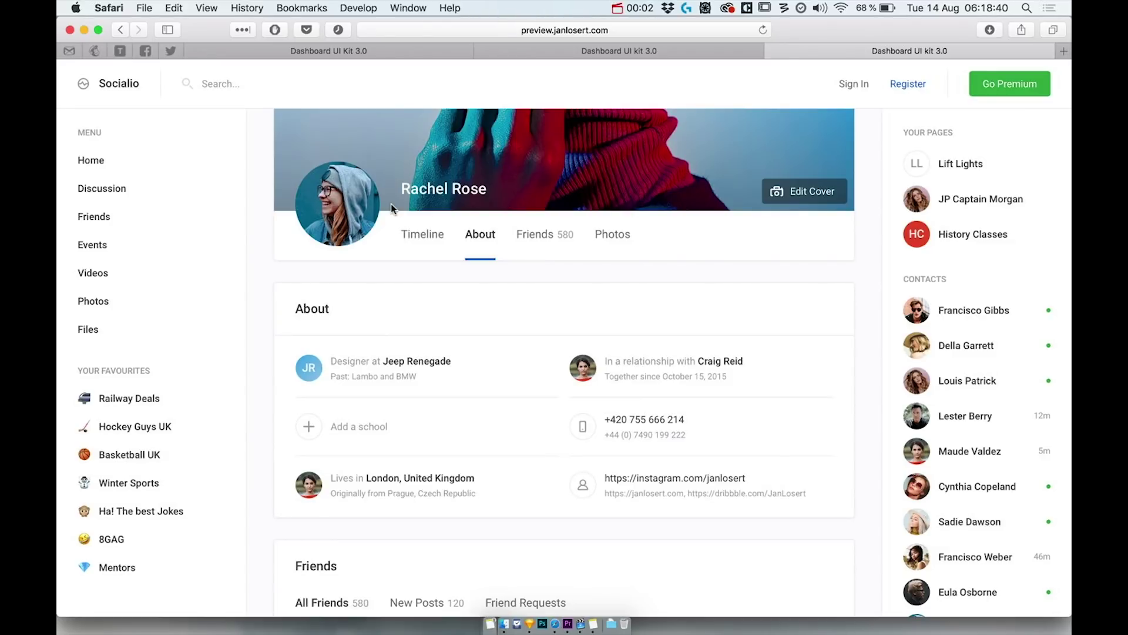
Go back to the janlosert.com/dashboard tab at the Dashboard UI Kit 3.0 introduction
{"action": "left_click", "coordinate": [358, 51]}
{"action": "scroll", "coordinate": [482, 364], "scroll_direction": "down", "scroll_amount": 15}
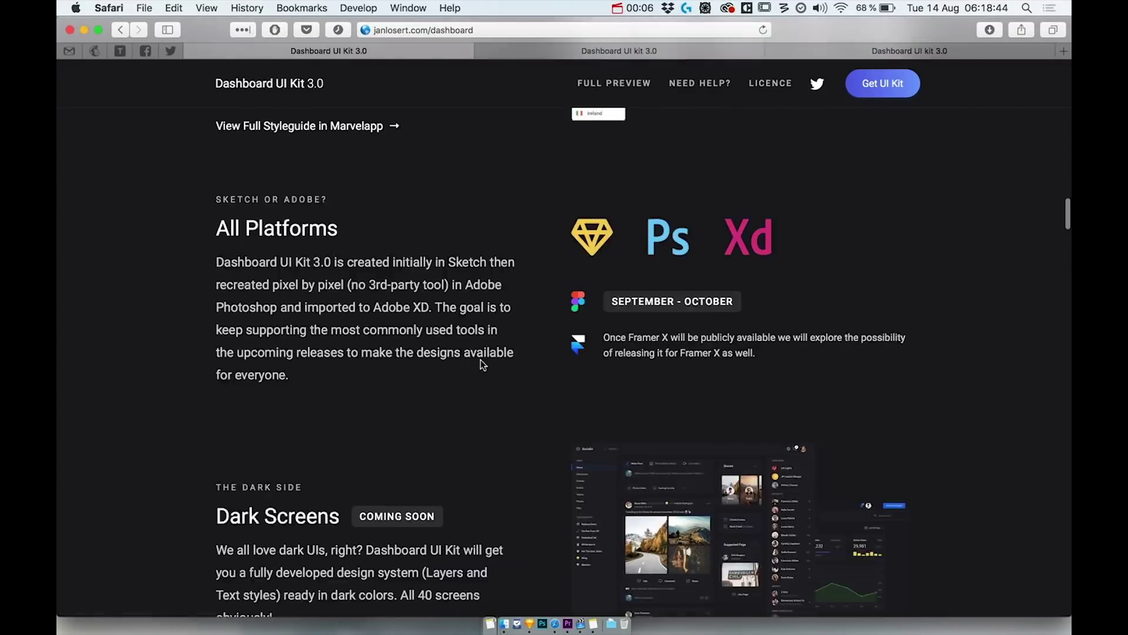
{"action": "scroll", "coordinate": [482, 364], "scroll_direction": "up", "scroll_amount": 20}
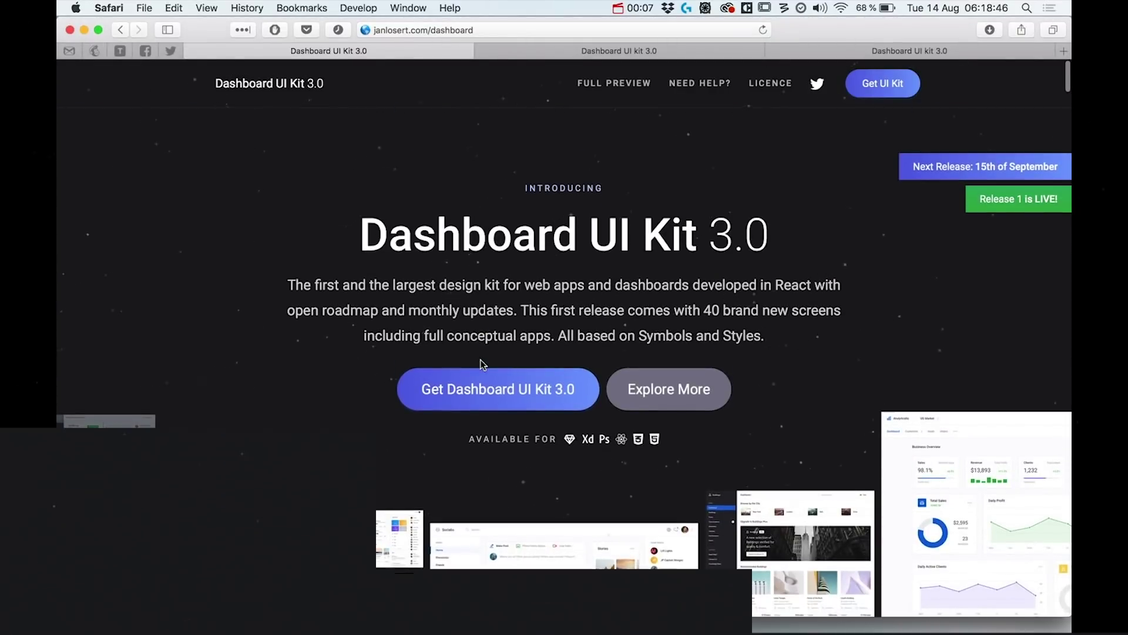